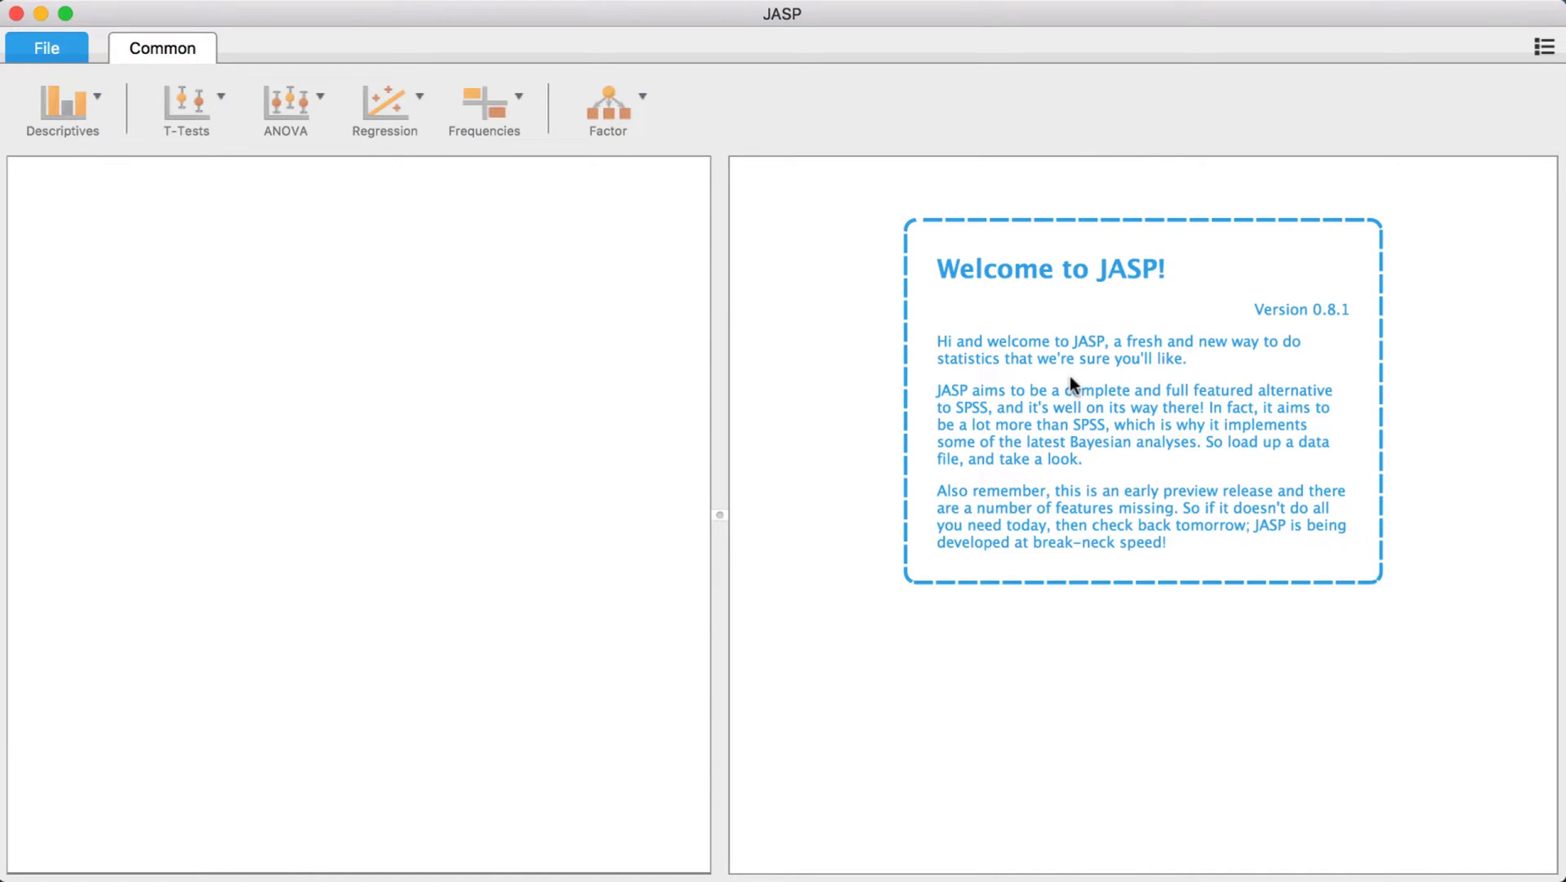
- Open etz1.ods from the Data-editing folder on this computer
left_click(57, 48)
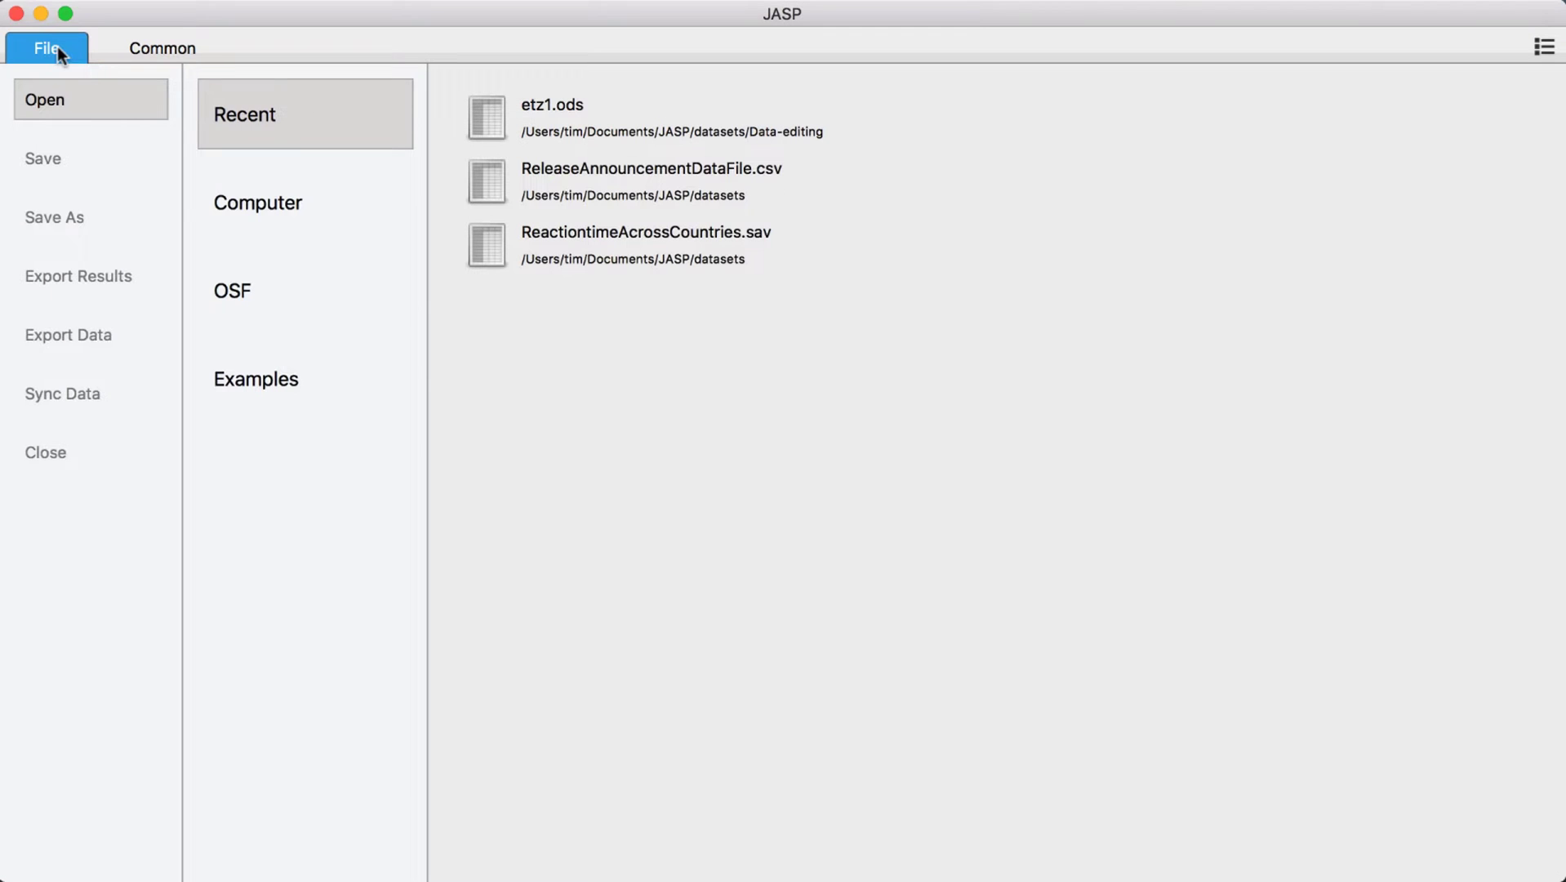
left_click(325, 211)
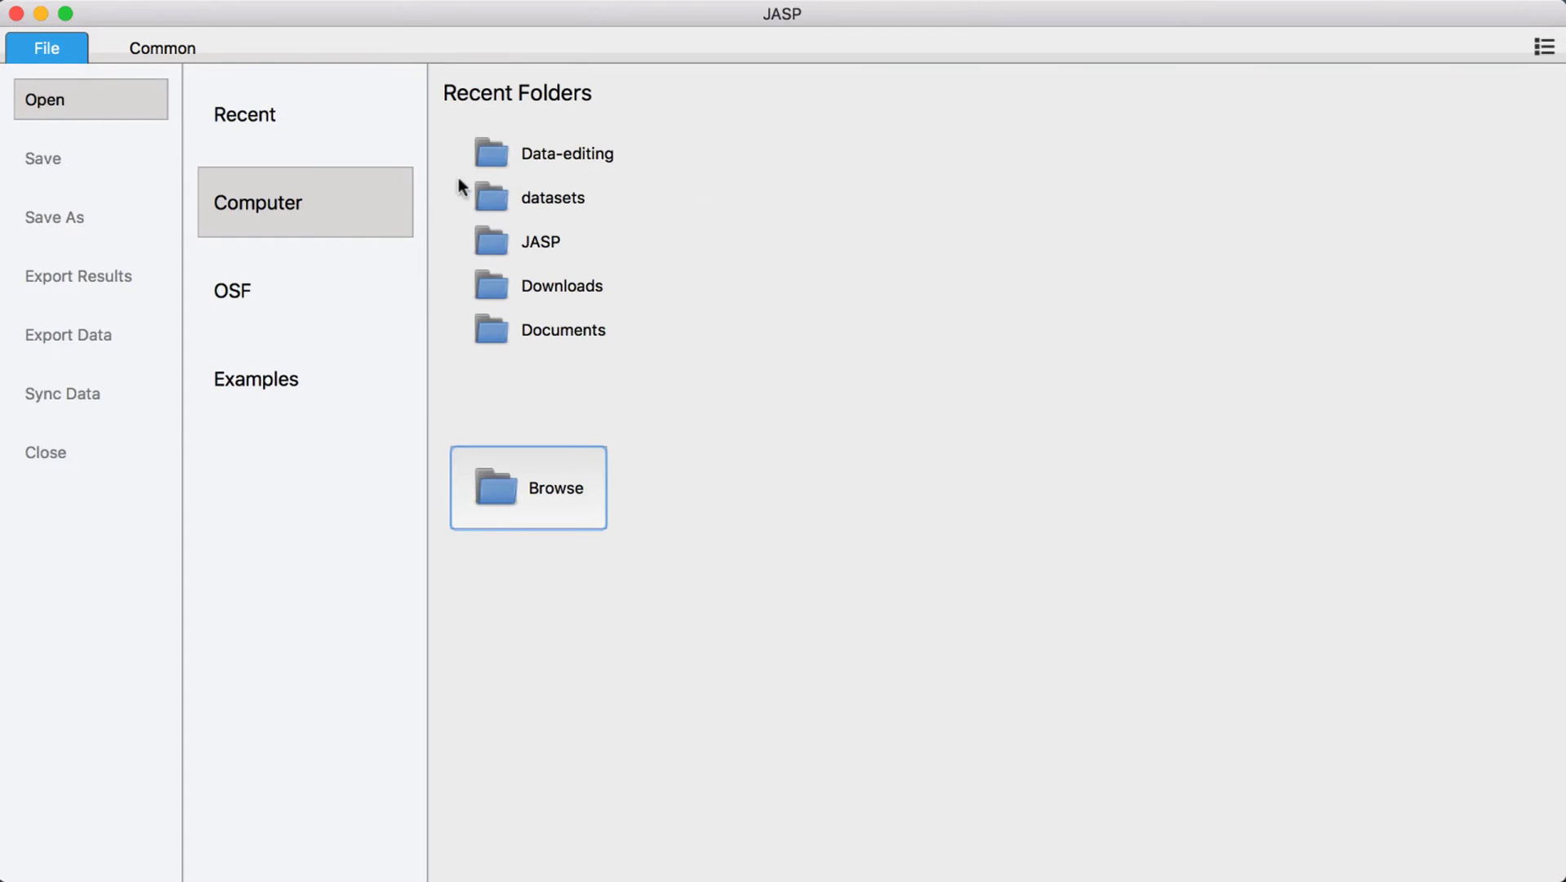
left_click(501, 163)
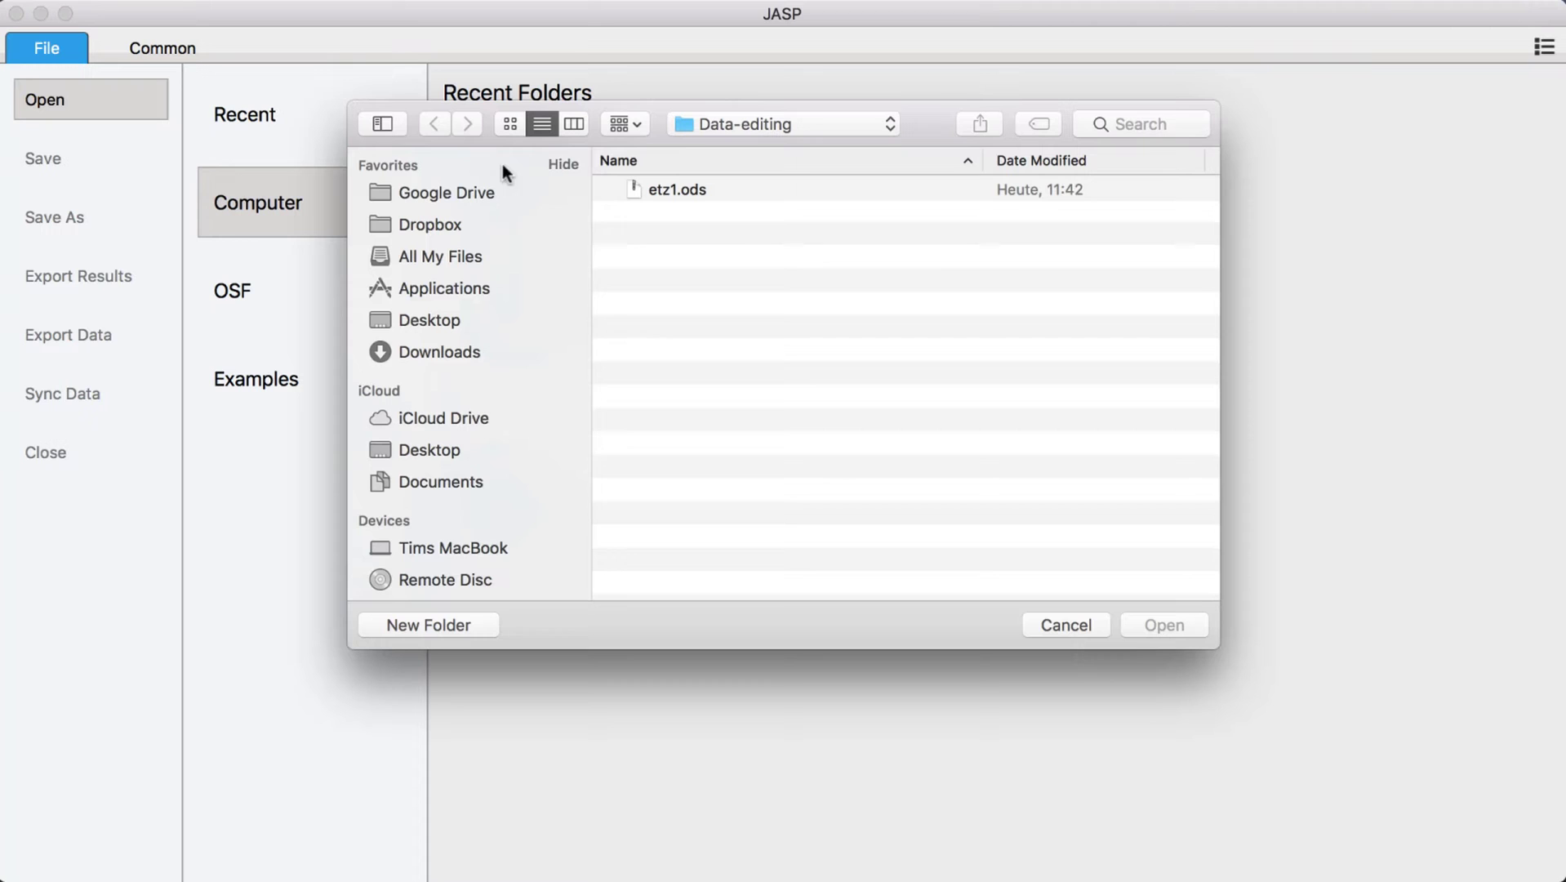
double_click(704, 188)
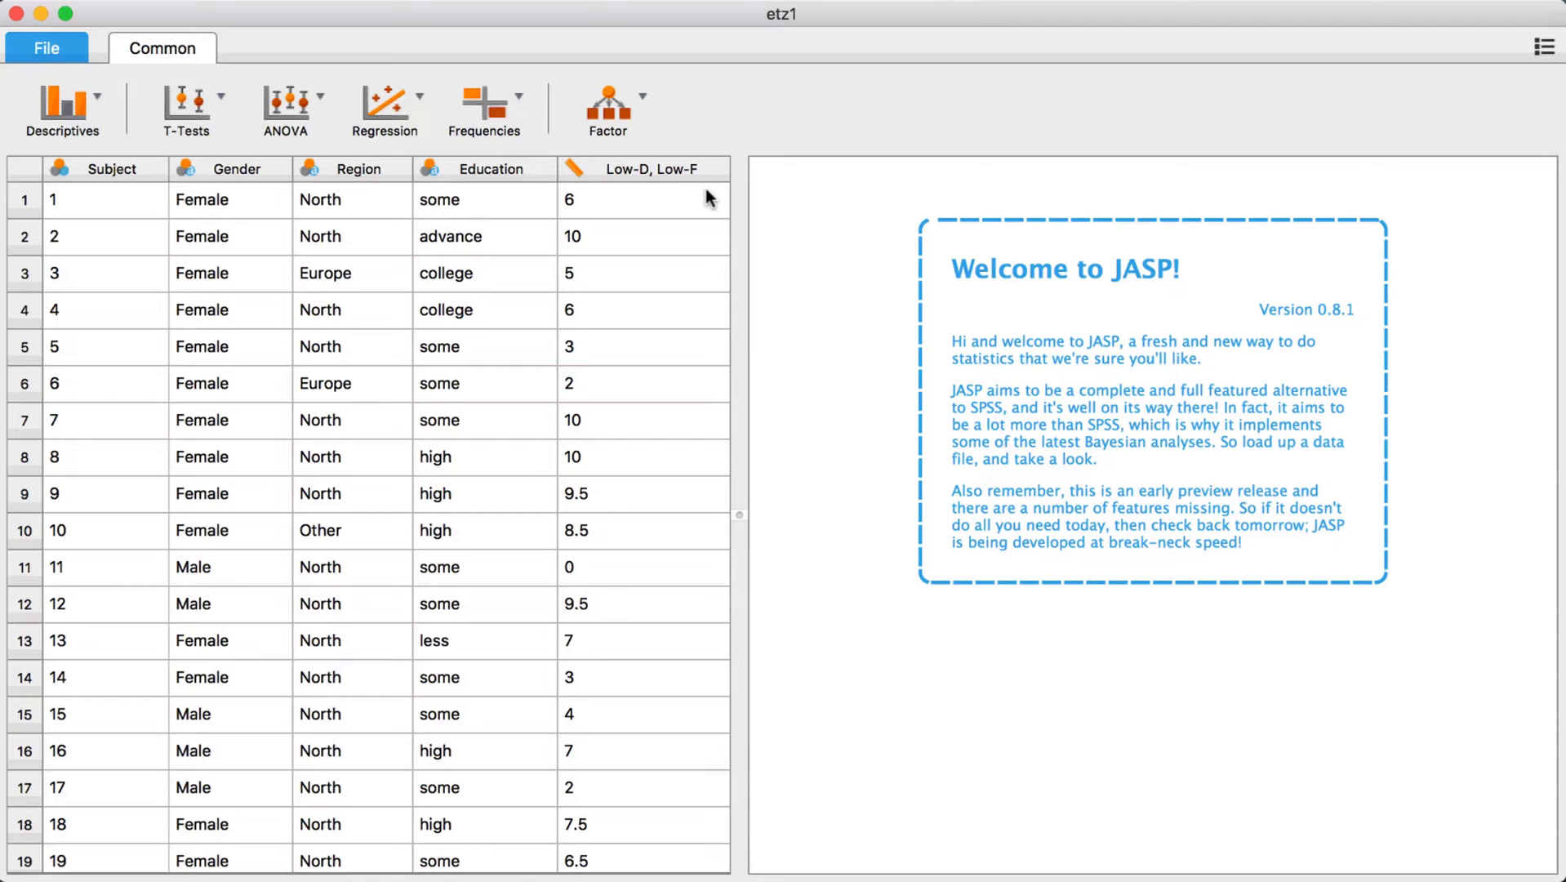
- Open the data in LibreOffice Calc, adding a Sumscore heading in I1 and =SUM(E2:H2) in I2
double_click(574, 309)
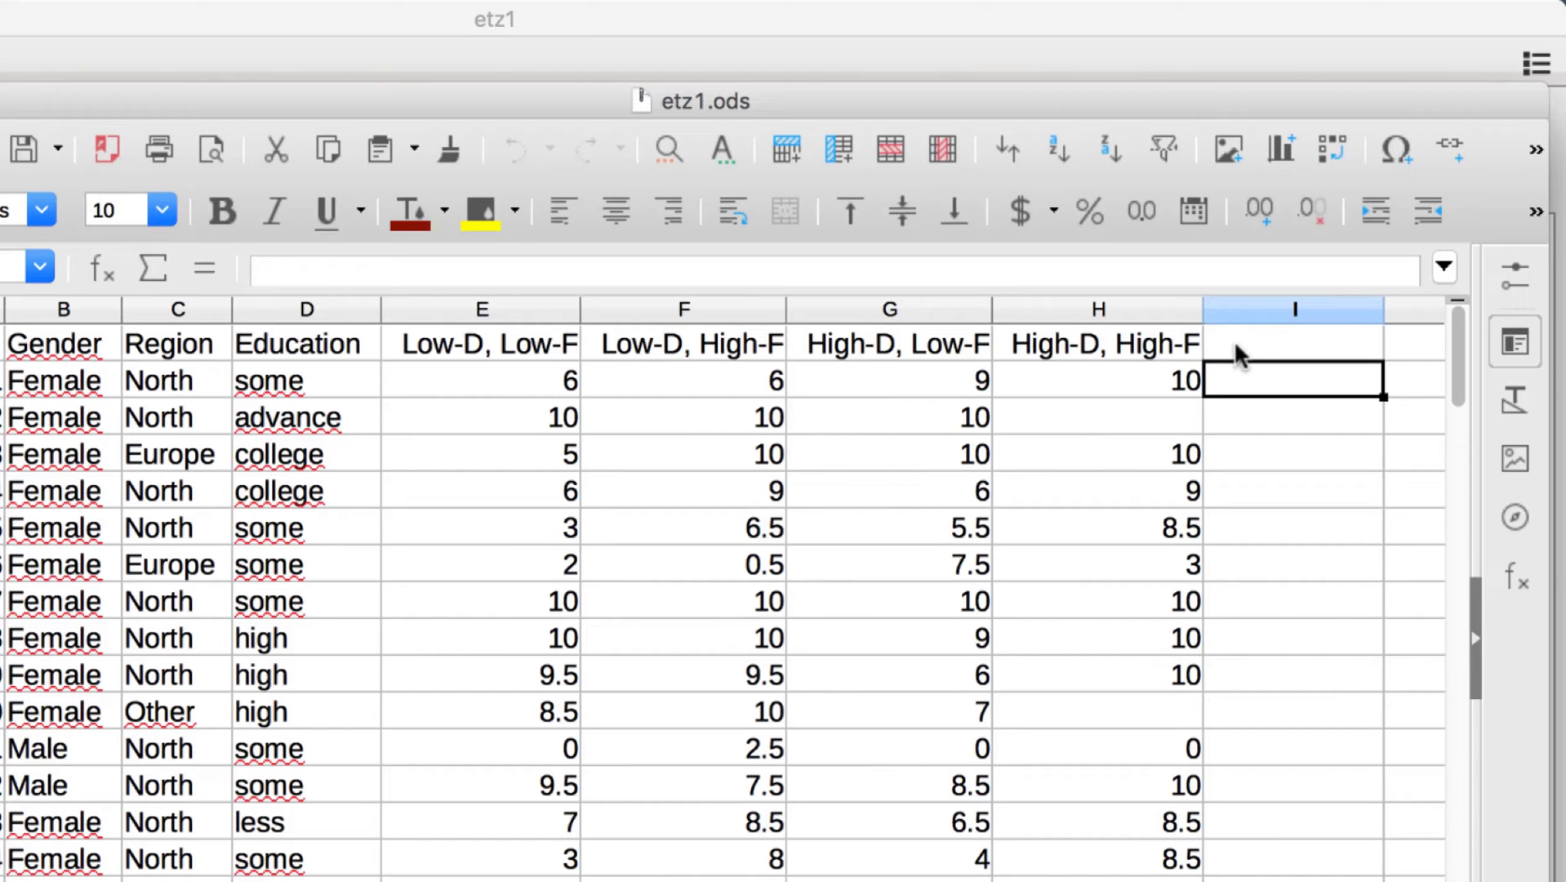
left_click(1321, 254)
type("Sumsc")
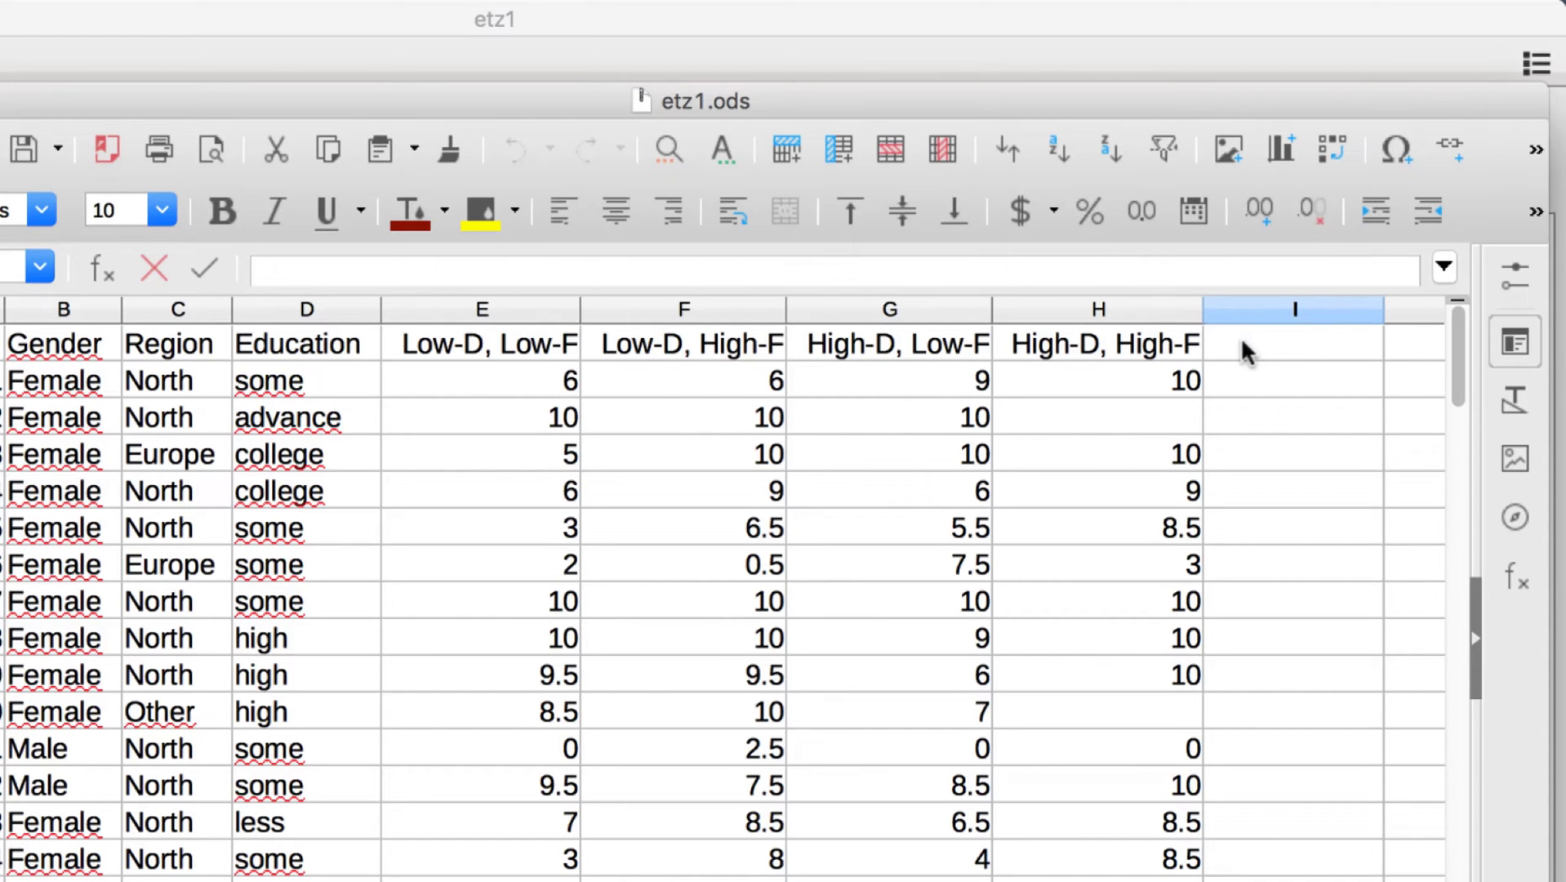
type("ore")
key("Return")
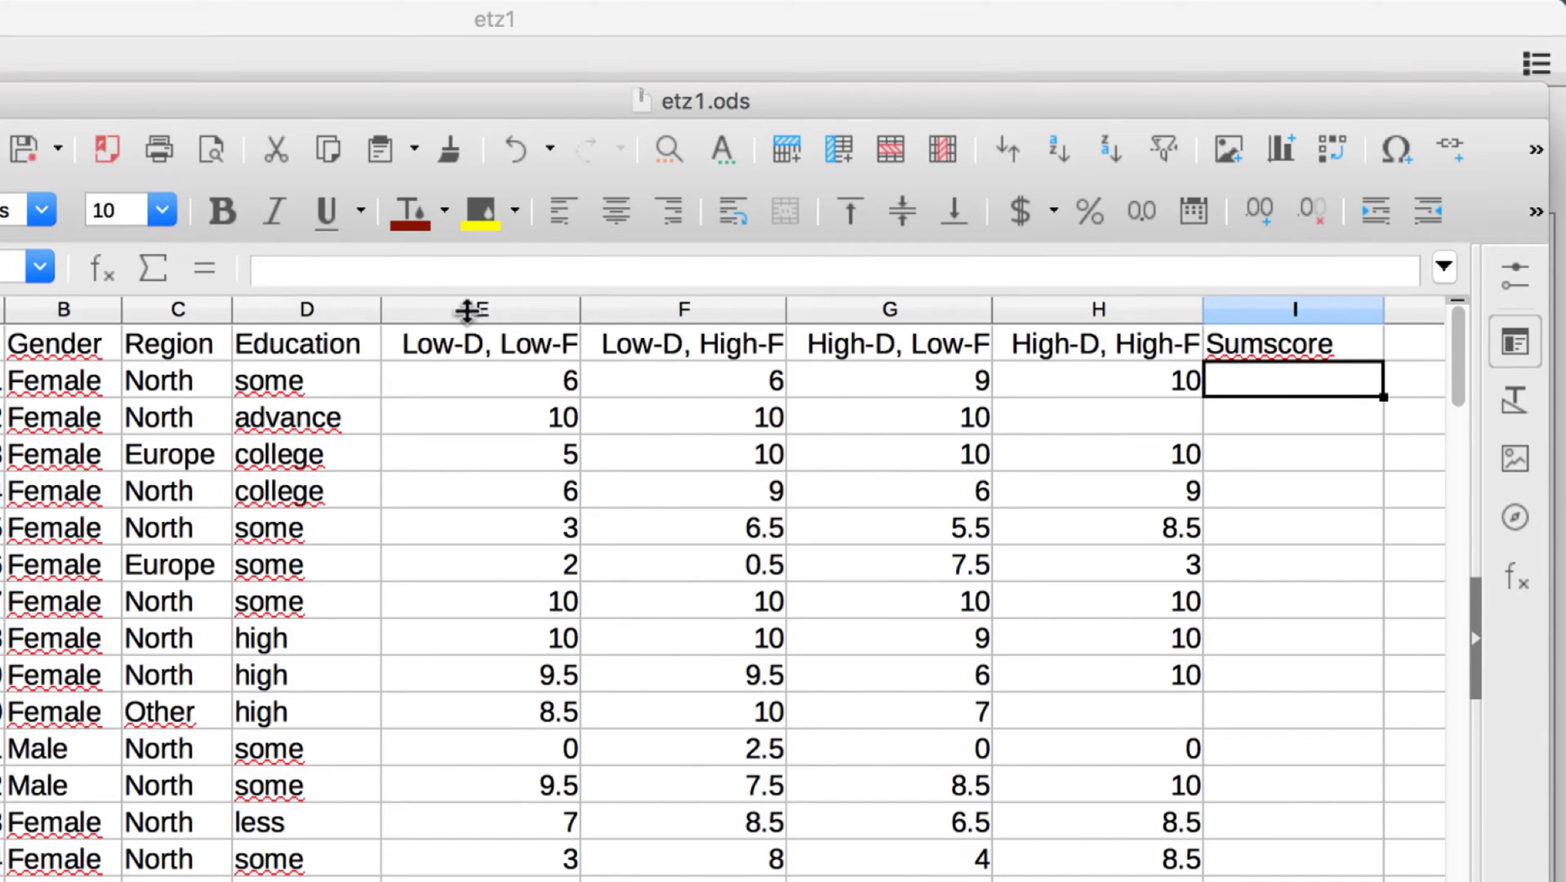
left_click(154, 269)
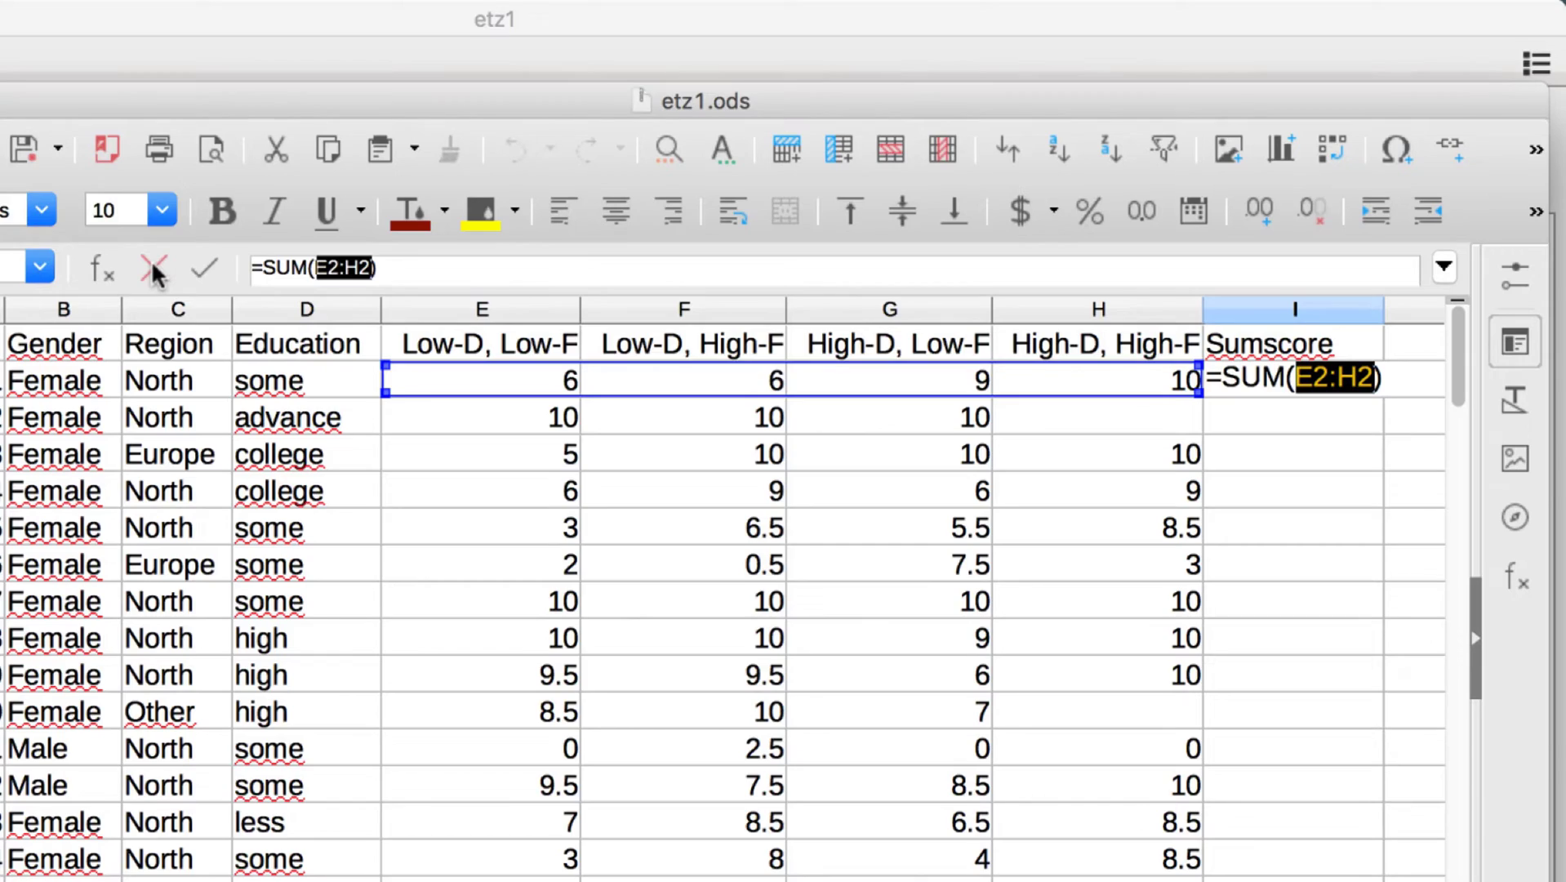
key("Return")
- Fill the Sumscore formula down to row 94 and save the spreadsheet
left_click(1339, 384)
left_click_drag(1383, 397, 1425, 601)
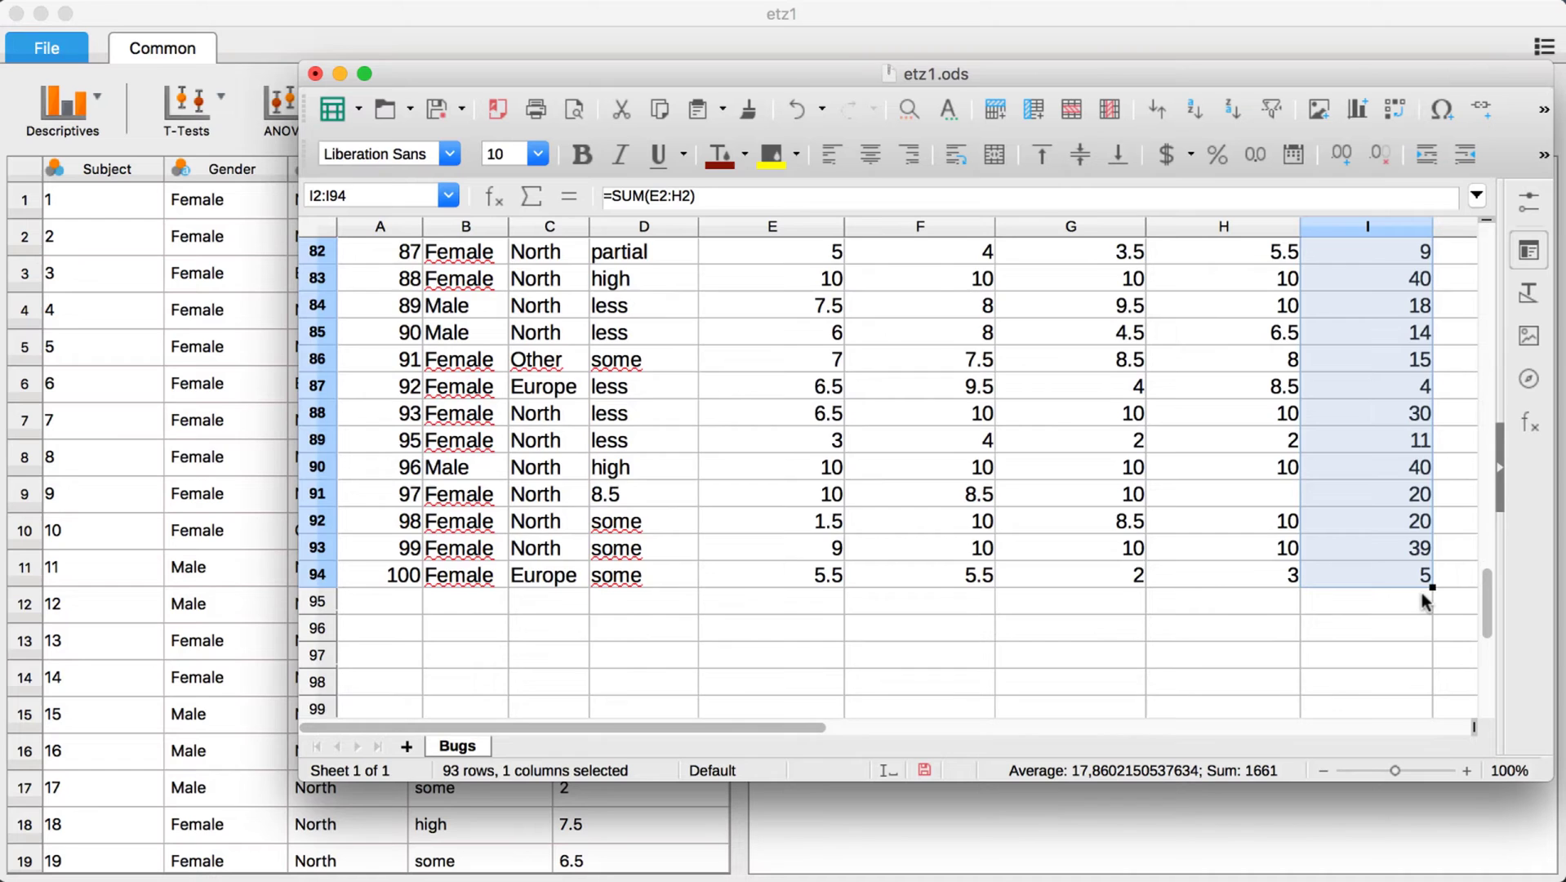
scroll(1425, 572, "up", 20)
left_click(1422, 494)
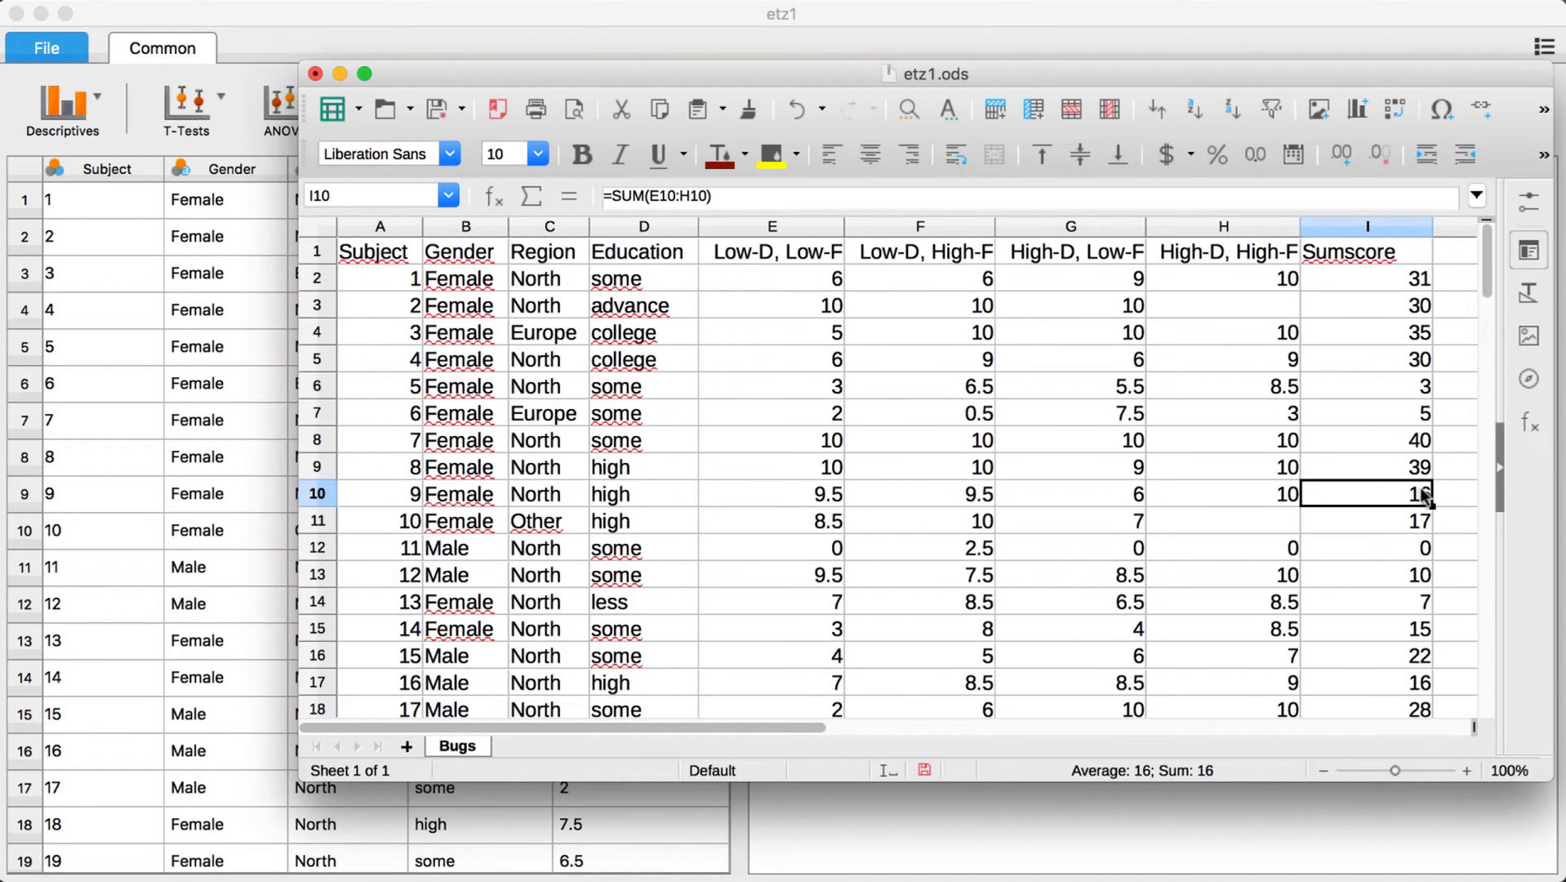
key("super+s")
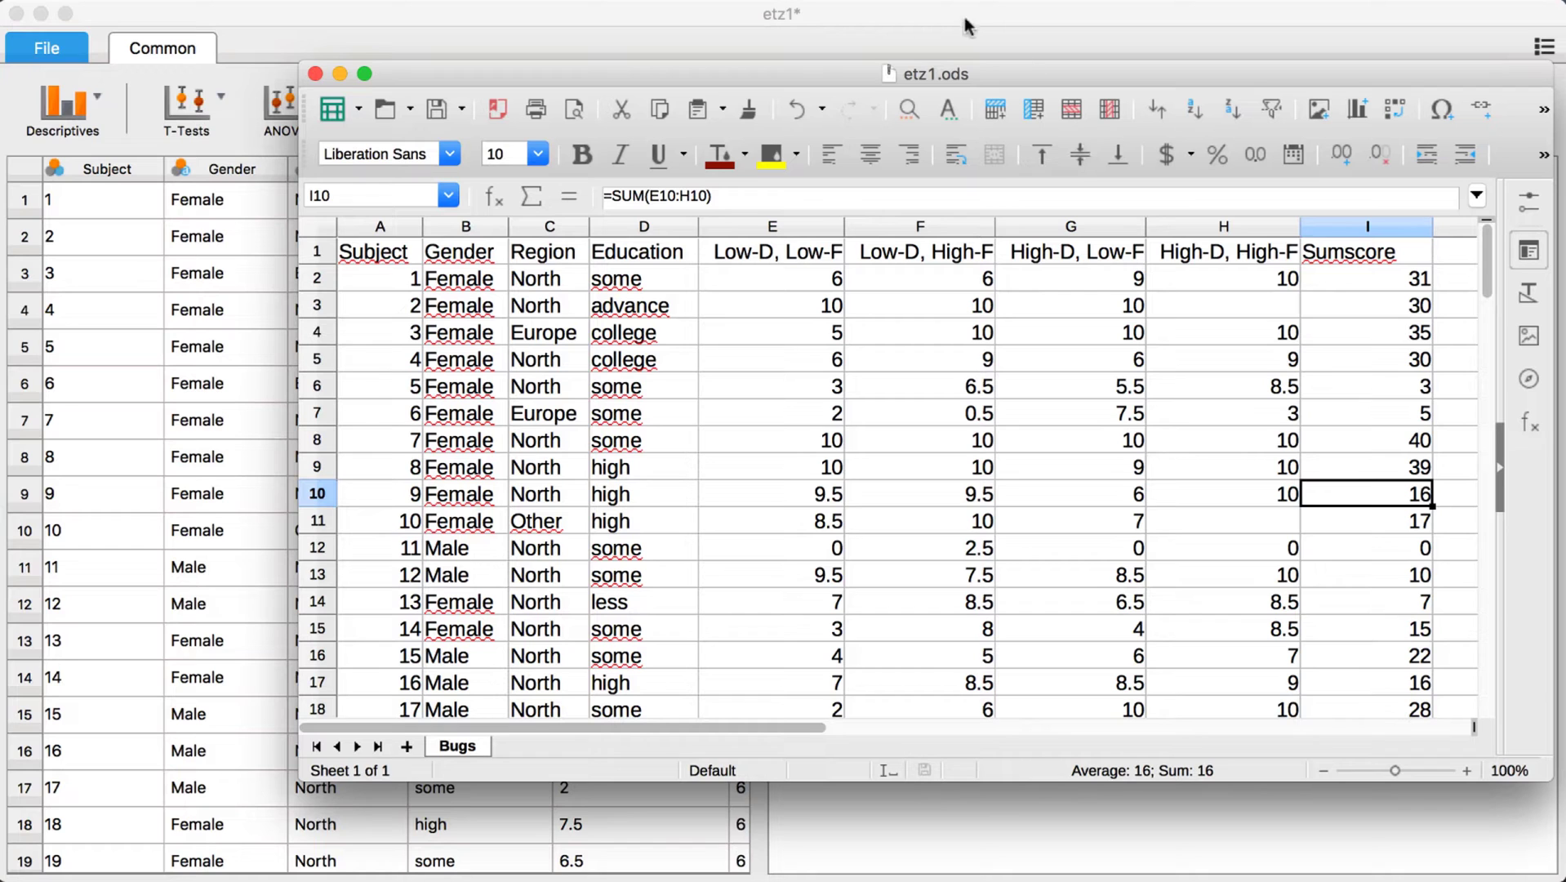
- Return to JASP and scroll right to show the Sumscore column with totals like 31, 30 and 35
left_click(340, 74)
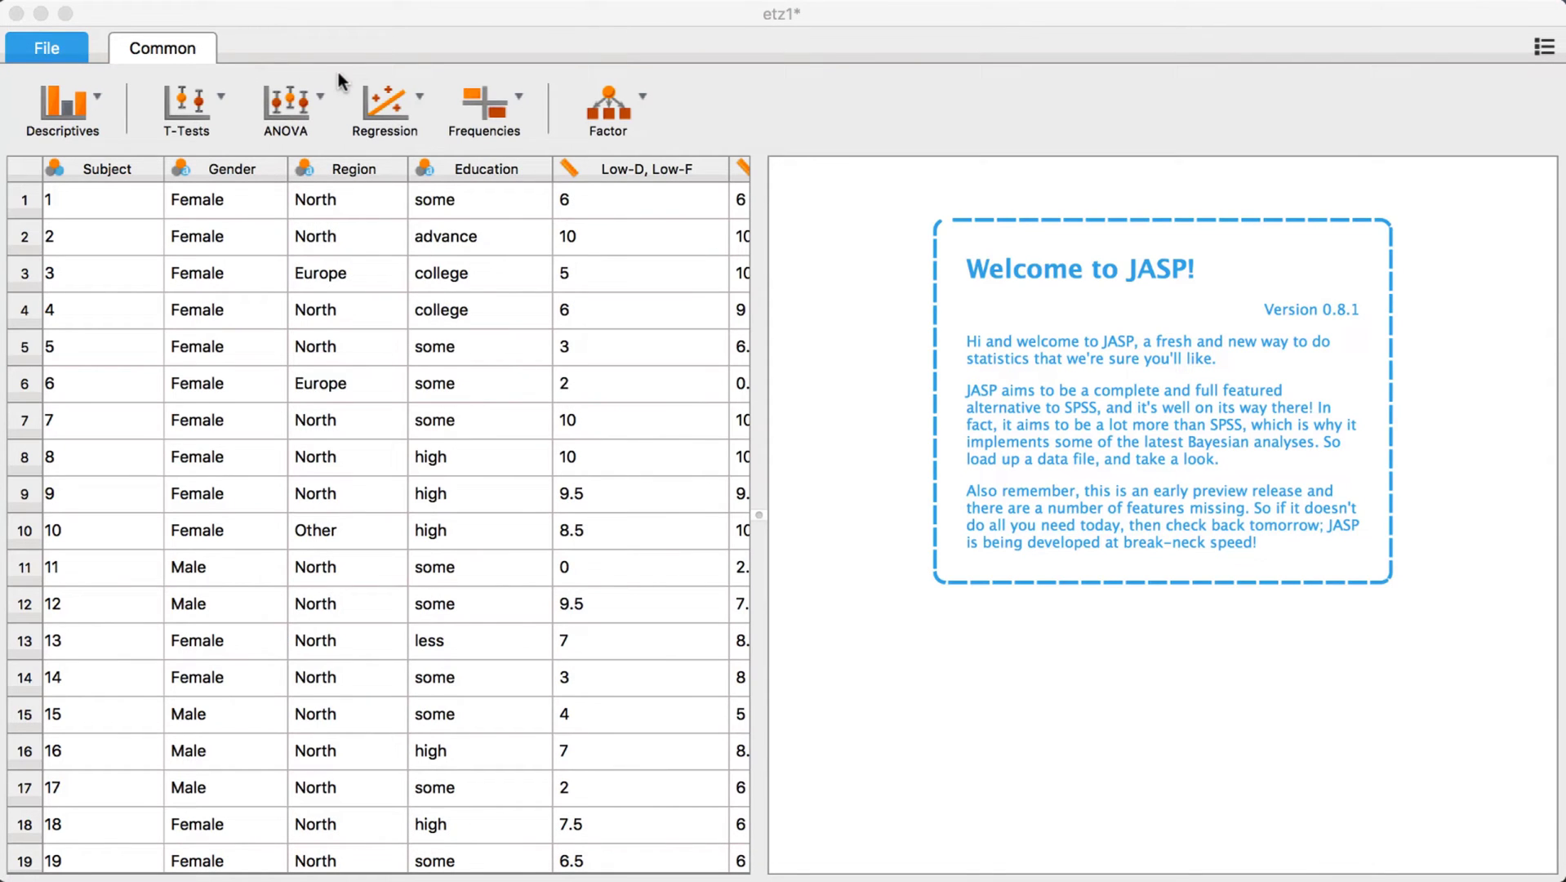
scroll(472, 272, "right", 10)
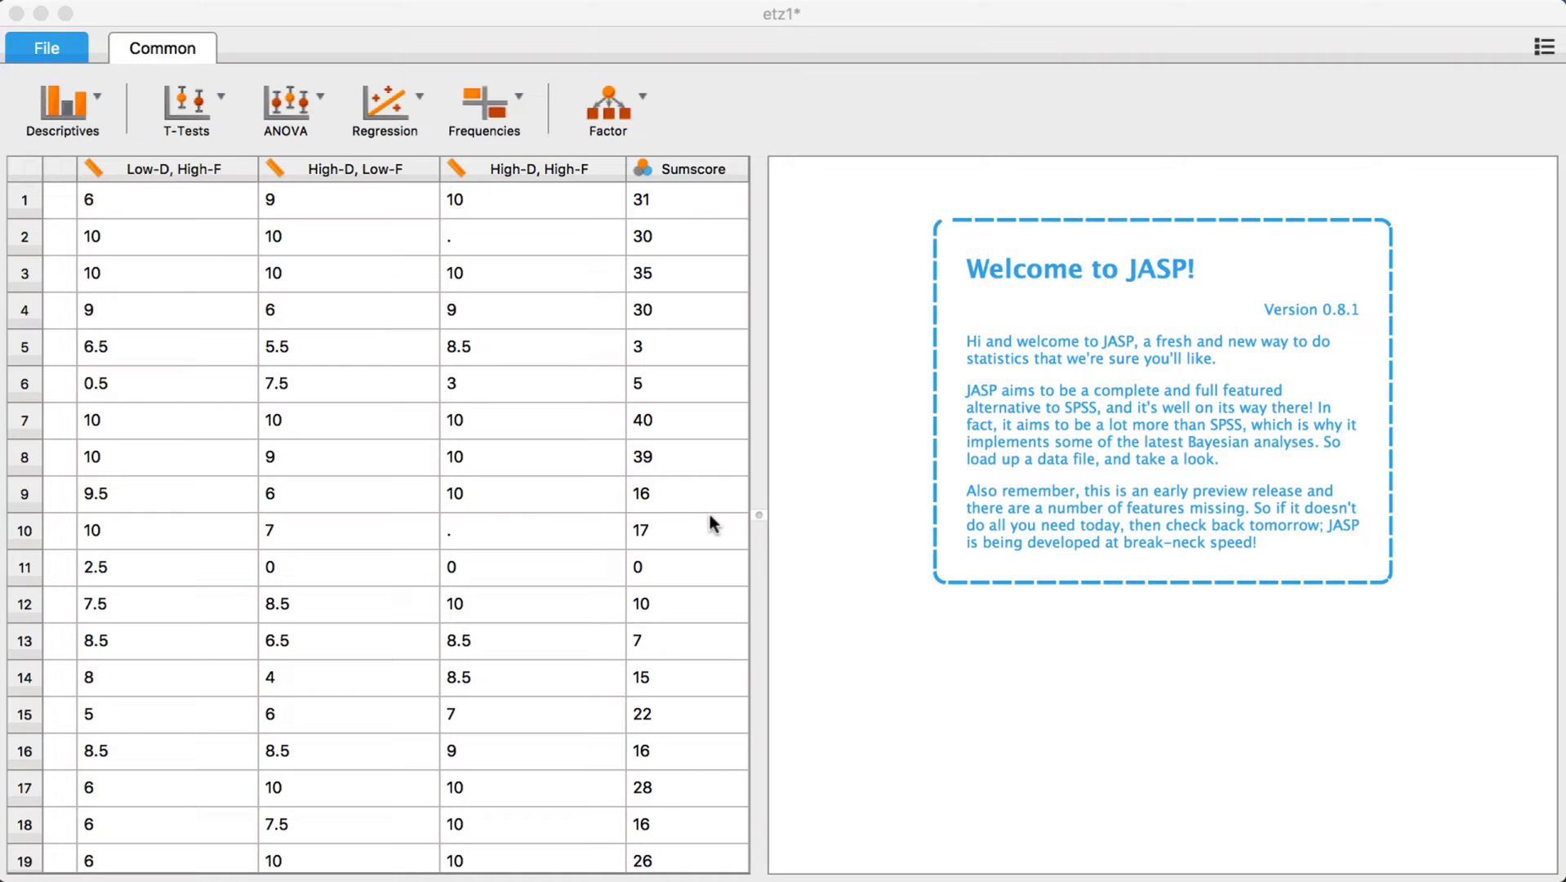
- In Preferences, turn off both sync options and set LibreOffice.app as the data editor
left_click(1542, 48)
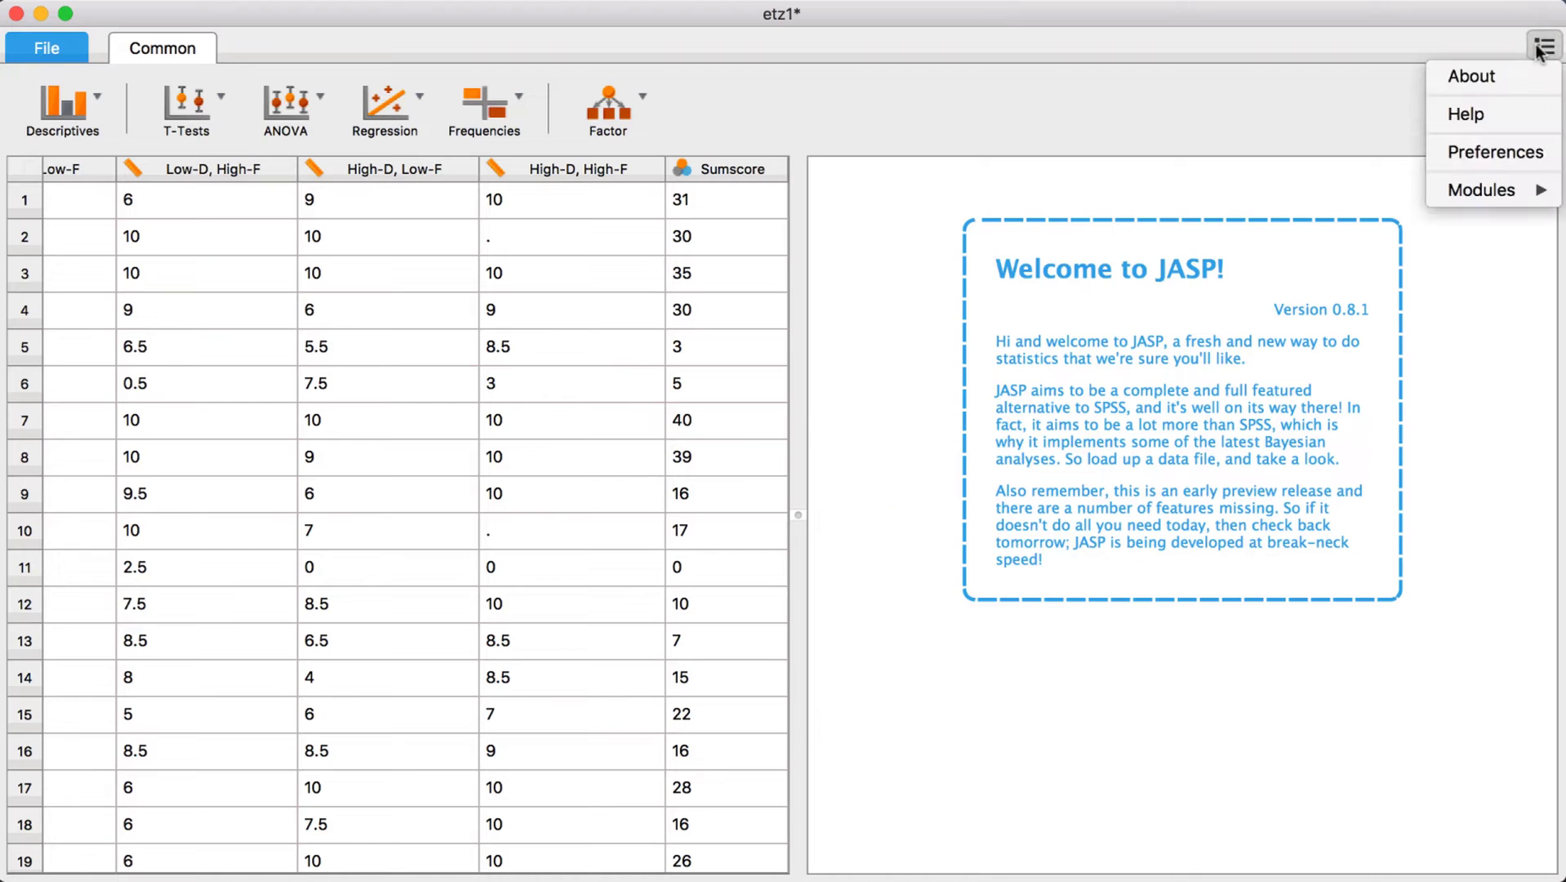
left_click(1483, 151)
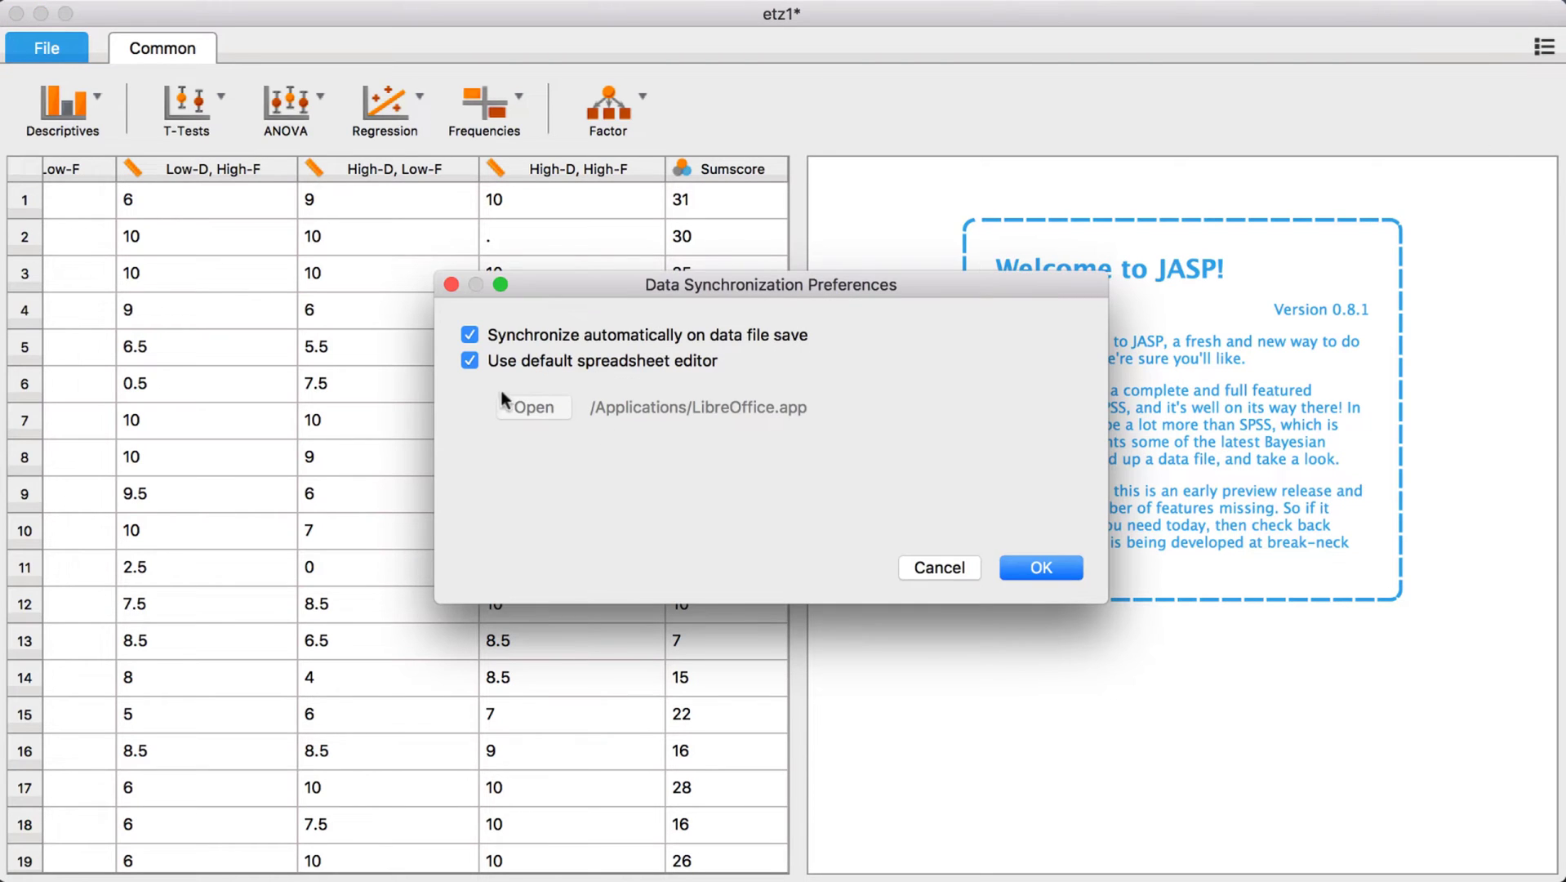
left_click(469, 360)
left_click(533, 407)
left_click(845, 557)
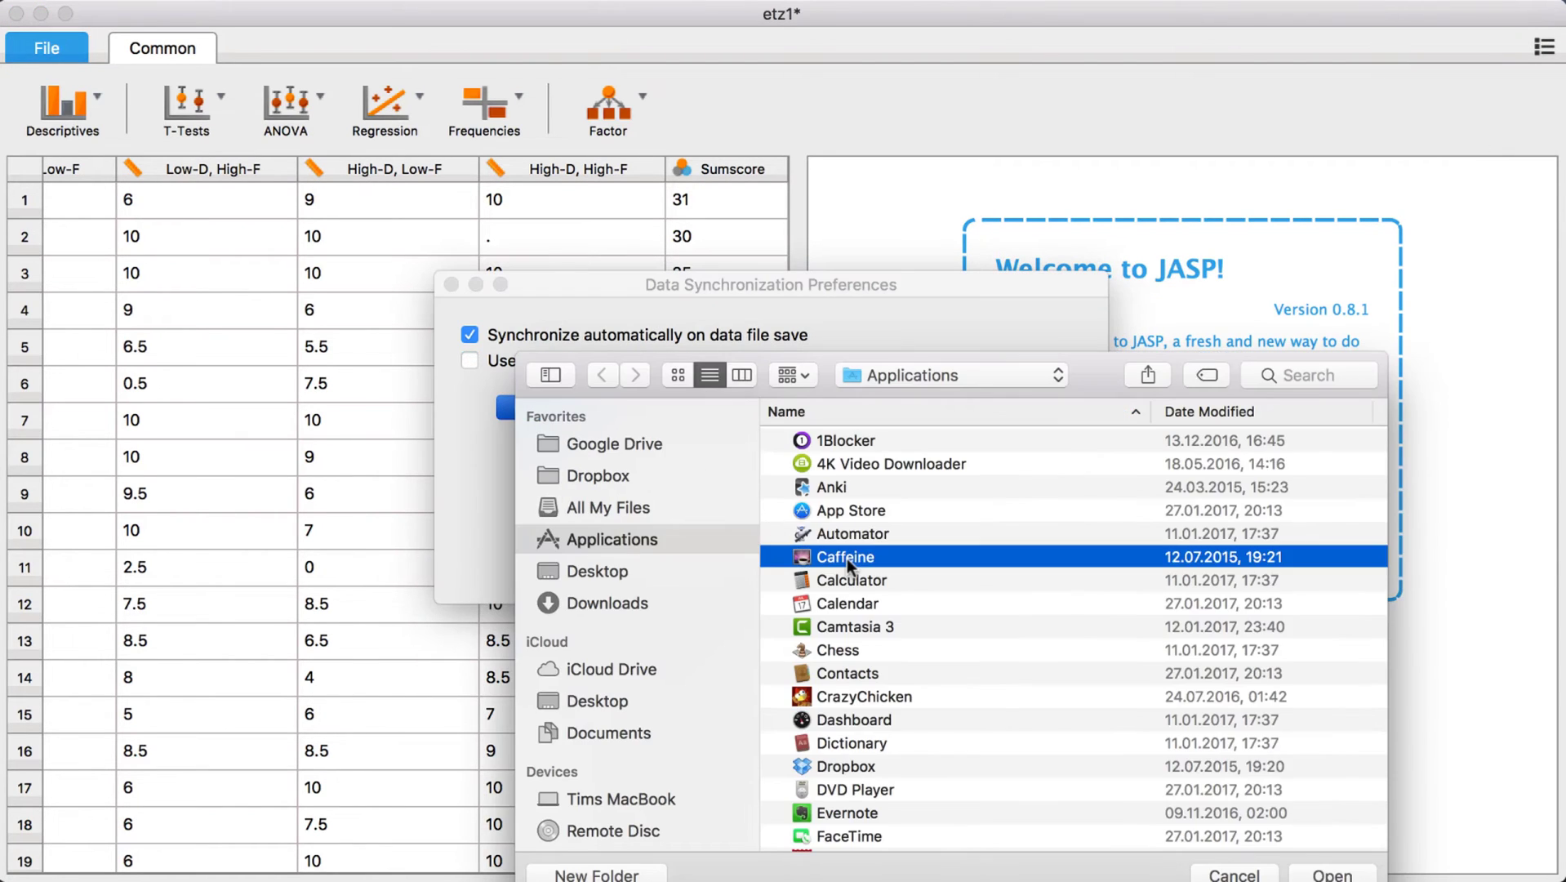
type("libre")
double_click(863, 836)
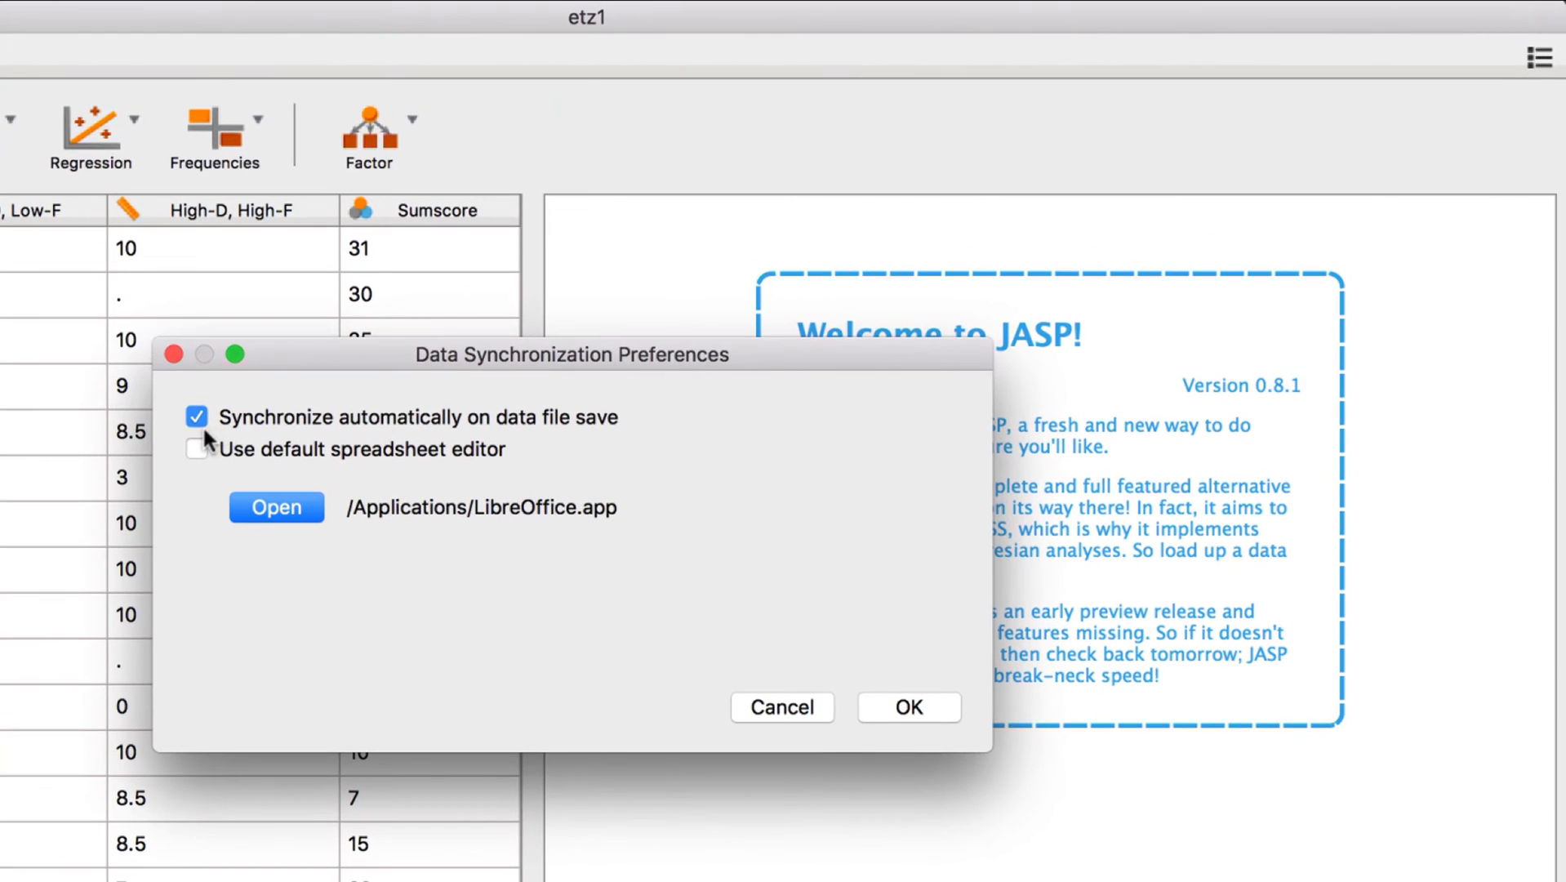
left_click(878, 709)
- Change Subject 1's High-D, High-F value in H2 from 10 to 999 in Calc, then return to JASP
double_click(430, 385)
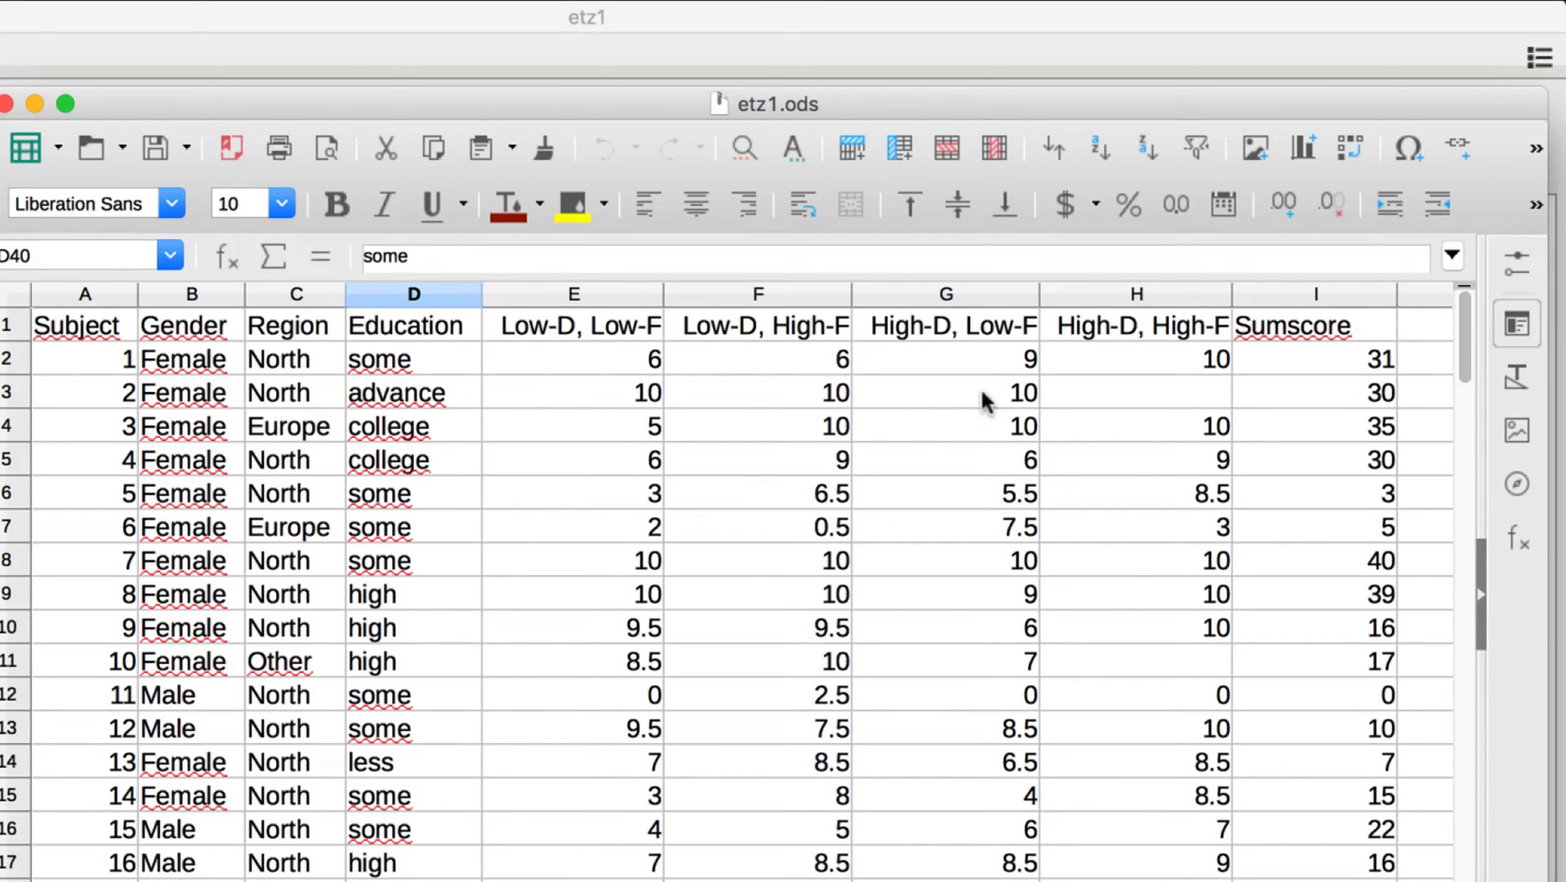
double_click(1166, 359)
key("shift+End")
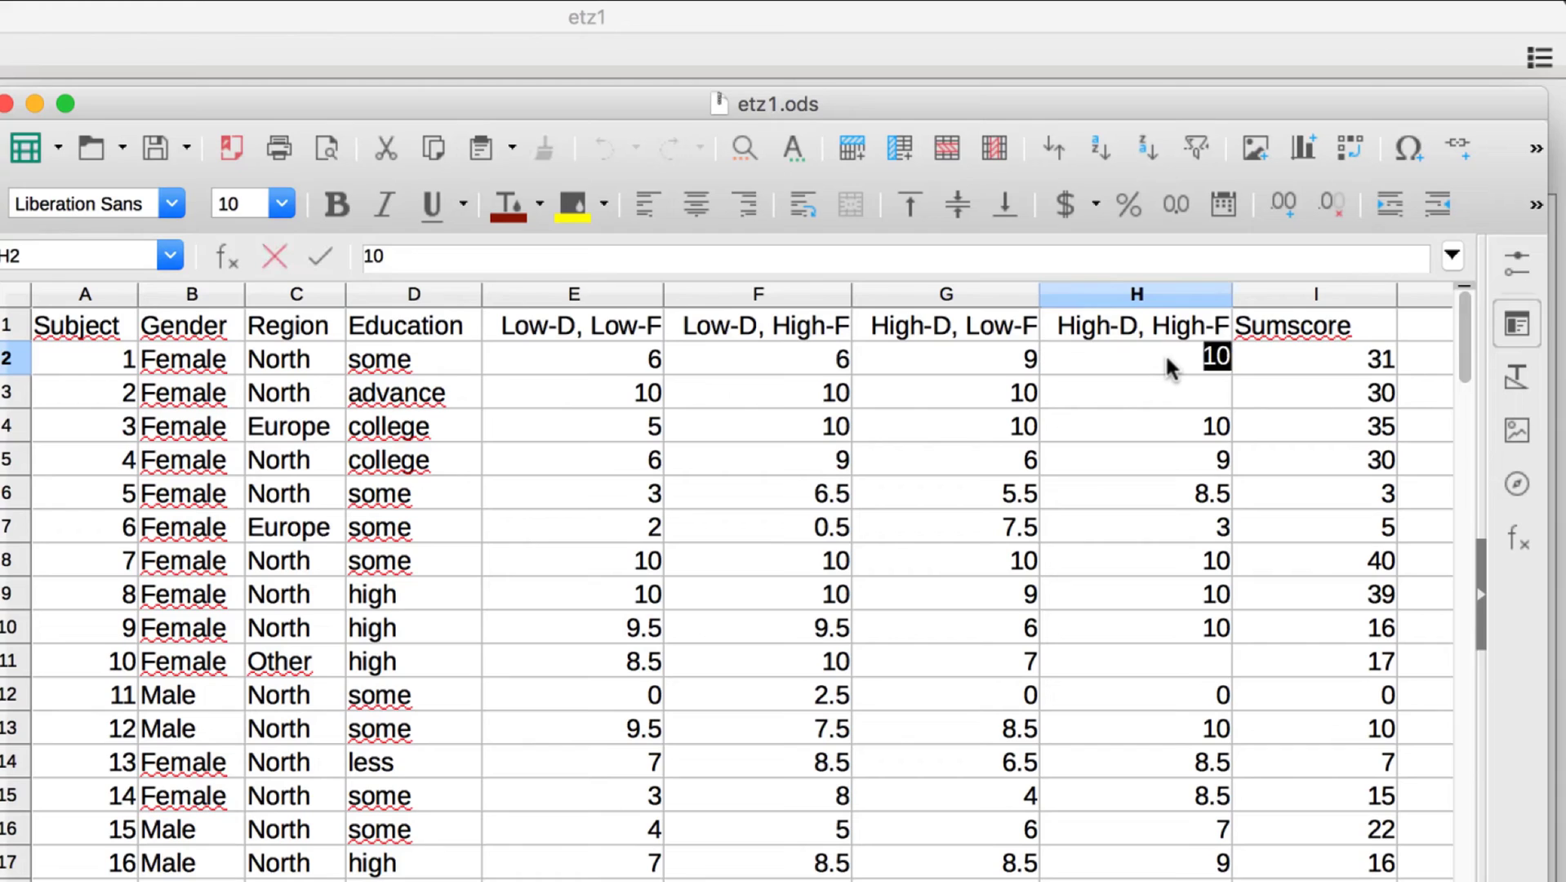
type("999")
key("Return")
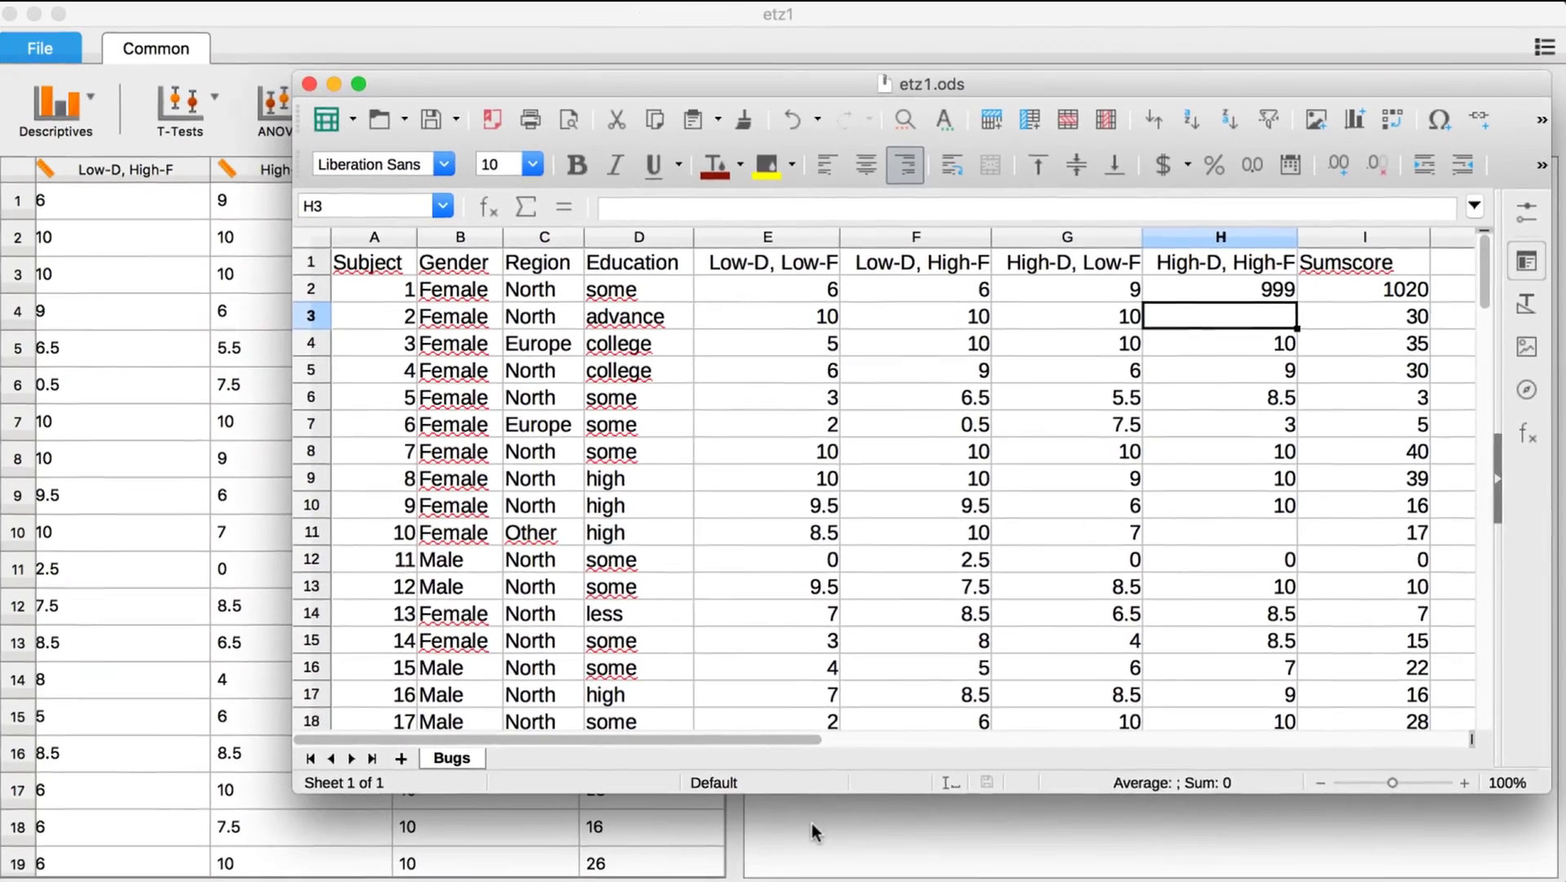
left_click(813, 816)
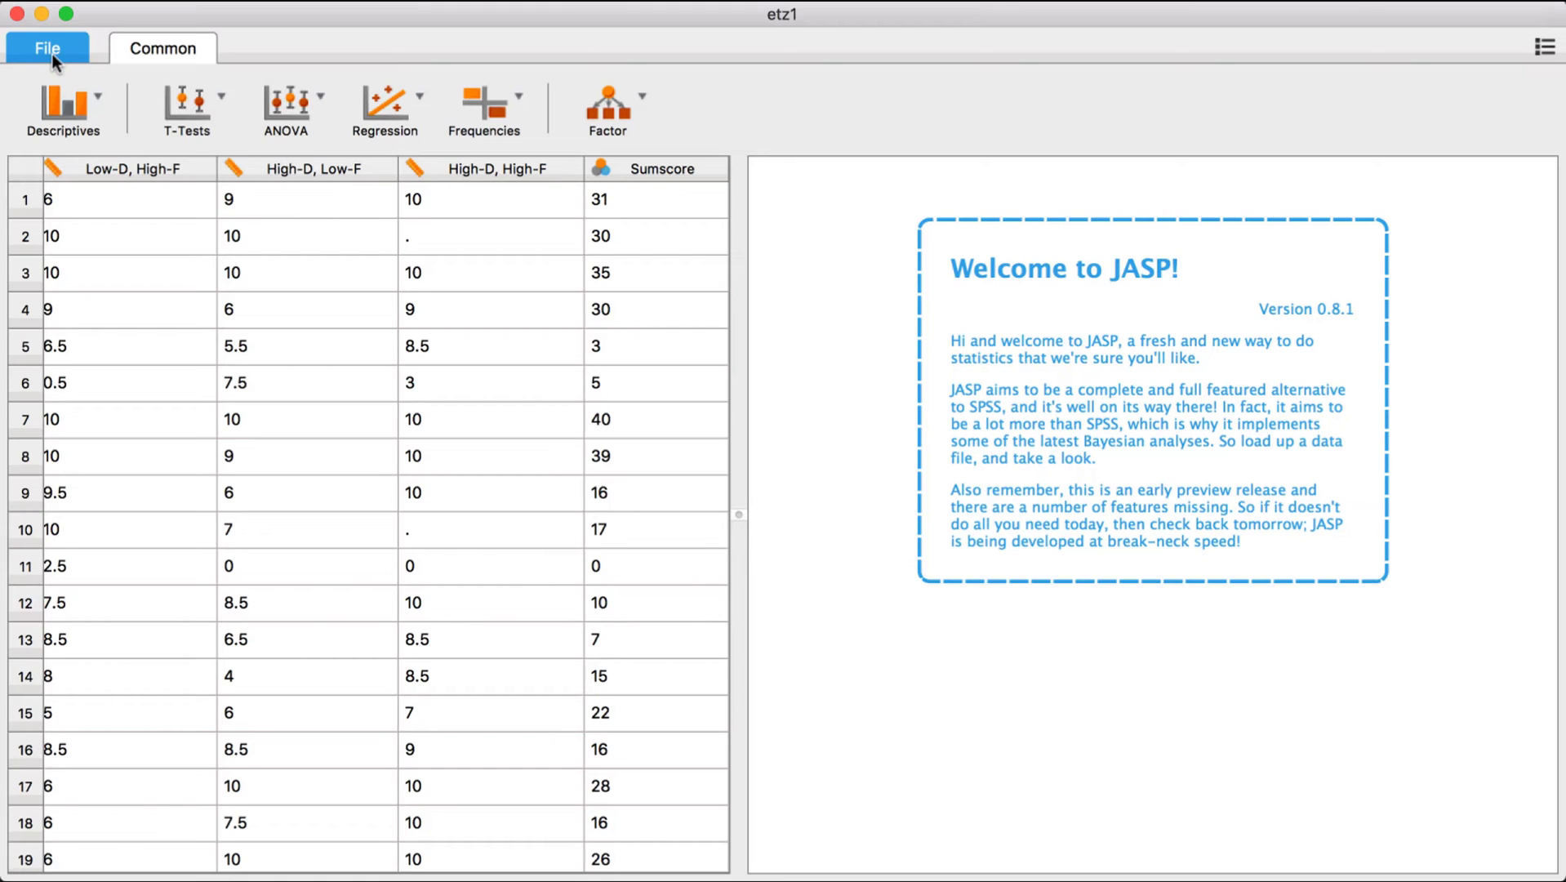
- Sync the data with the current etz1.ods file via File > Sync Data
left_click(48, 52)
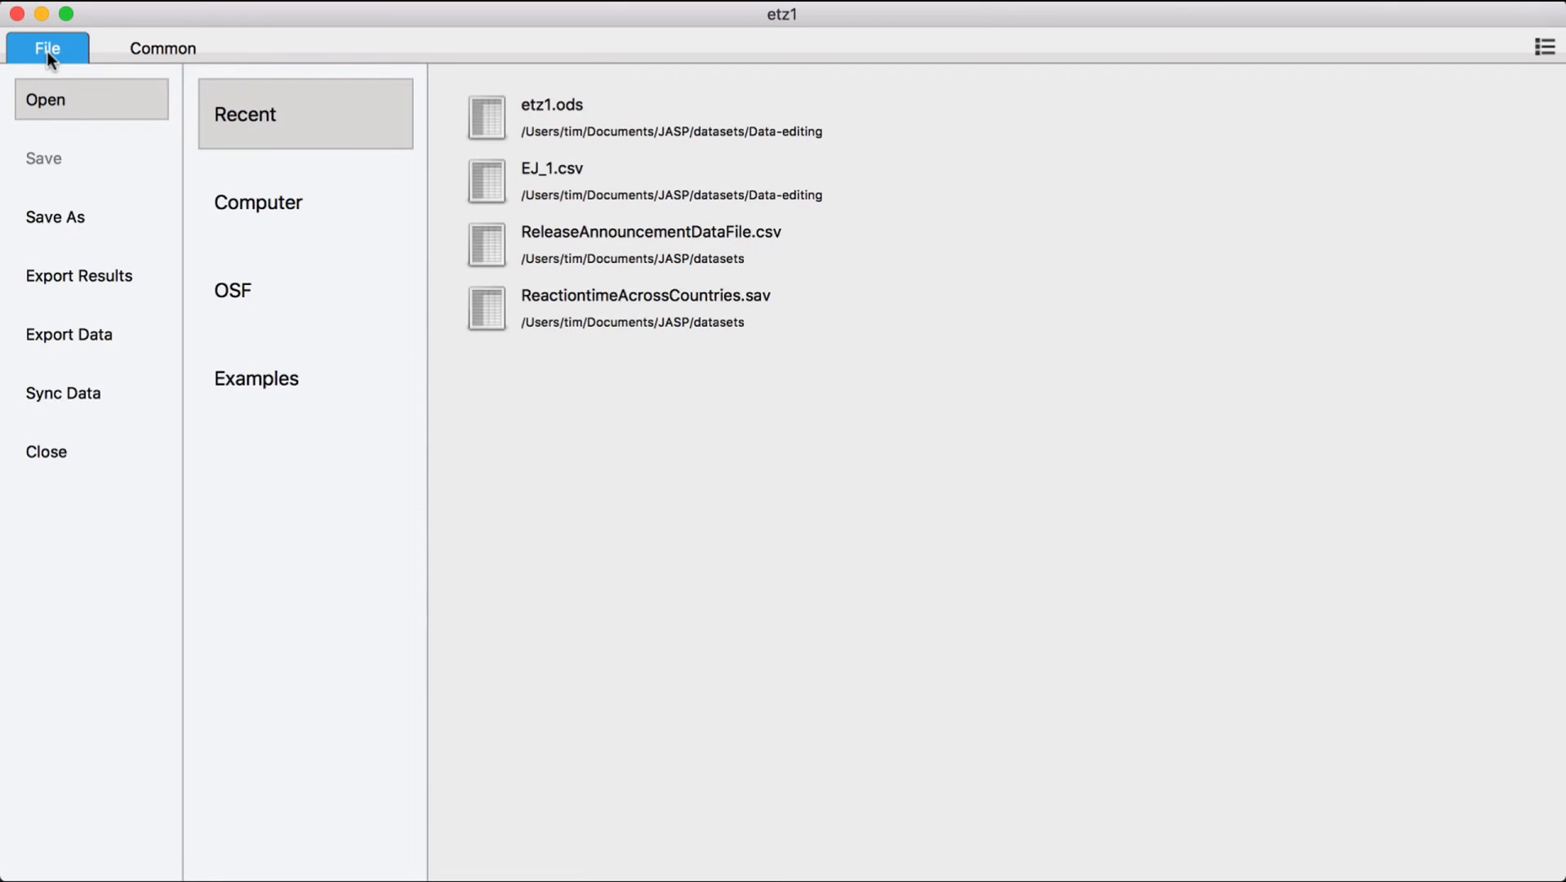
left_click(135, 403)
double_click(559, 145)
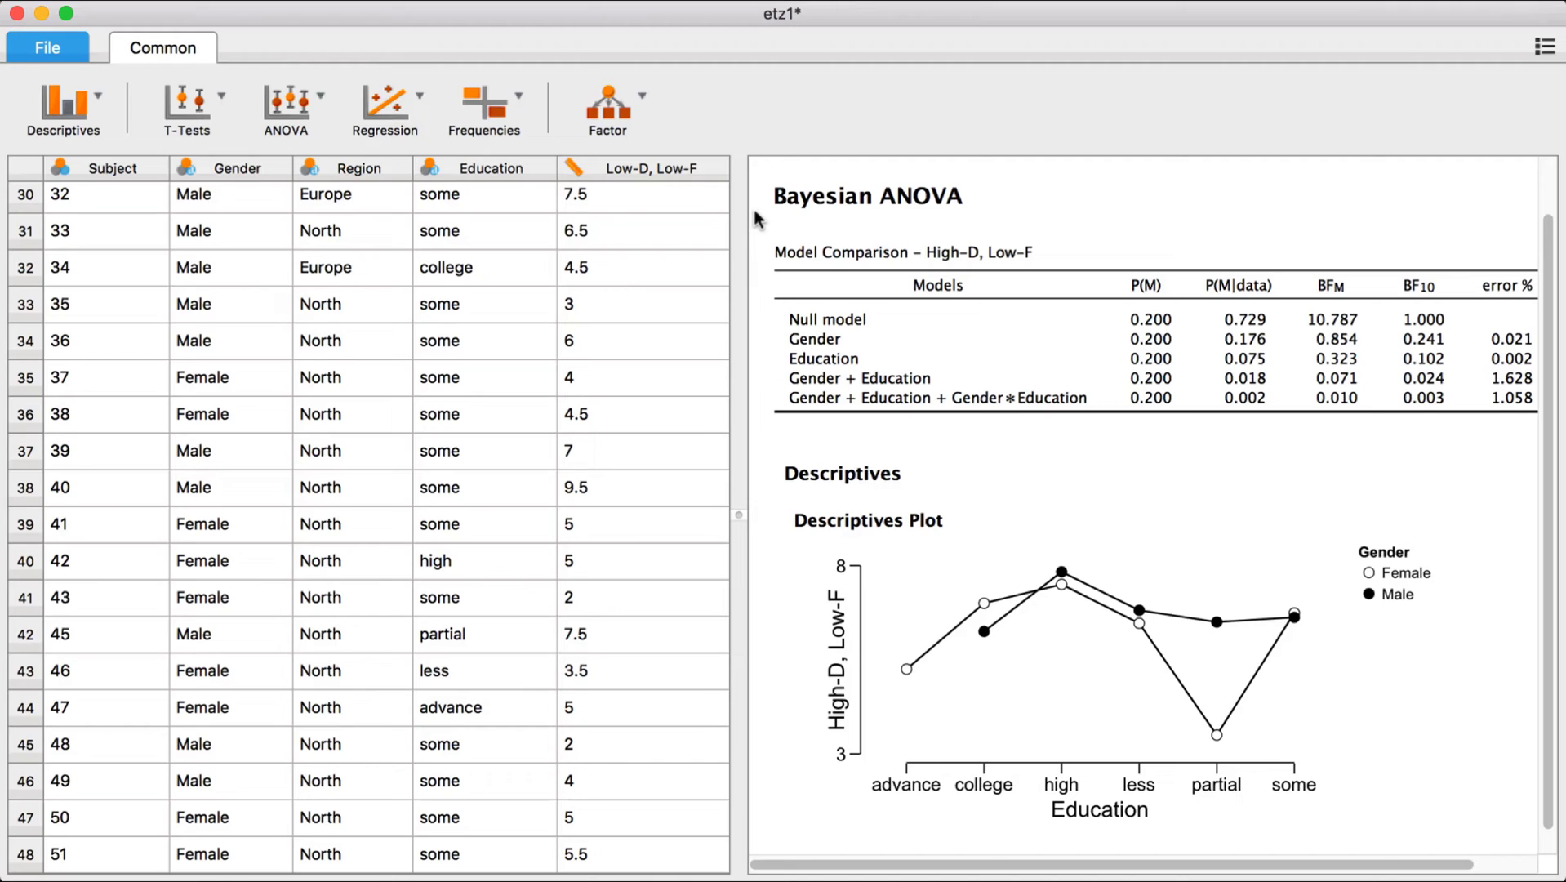
- Sync the data to EJ_1.csv from the Data-editing folder
left_click(53, 44)
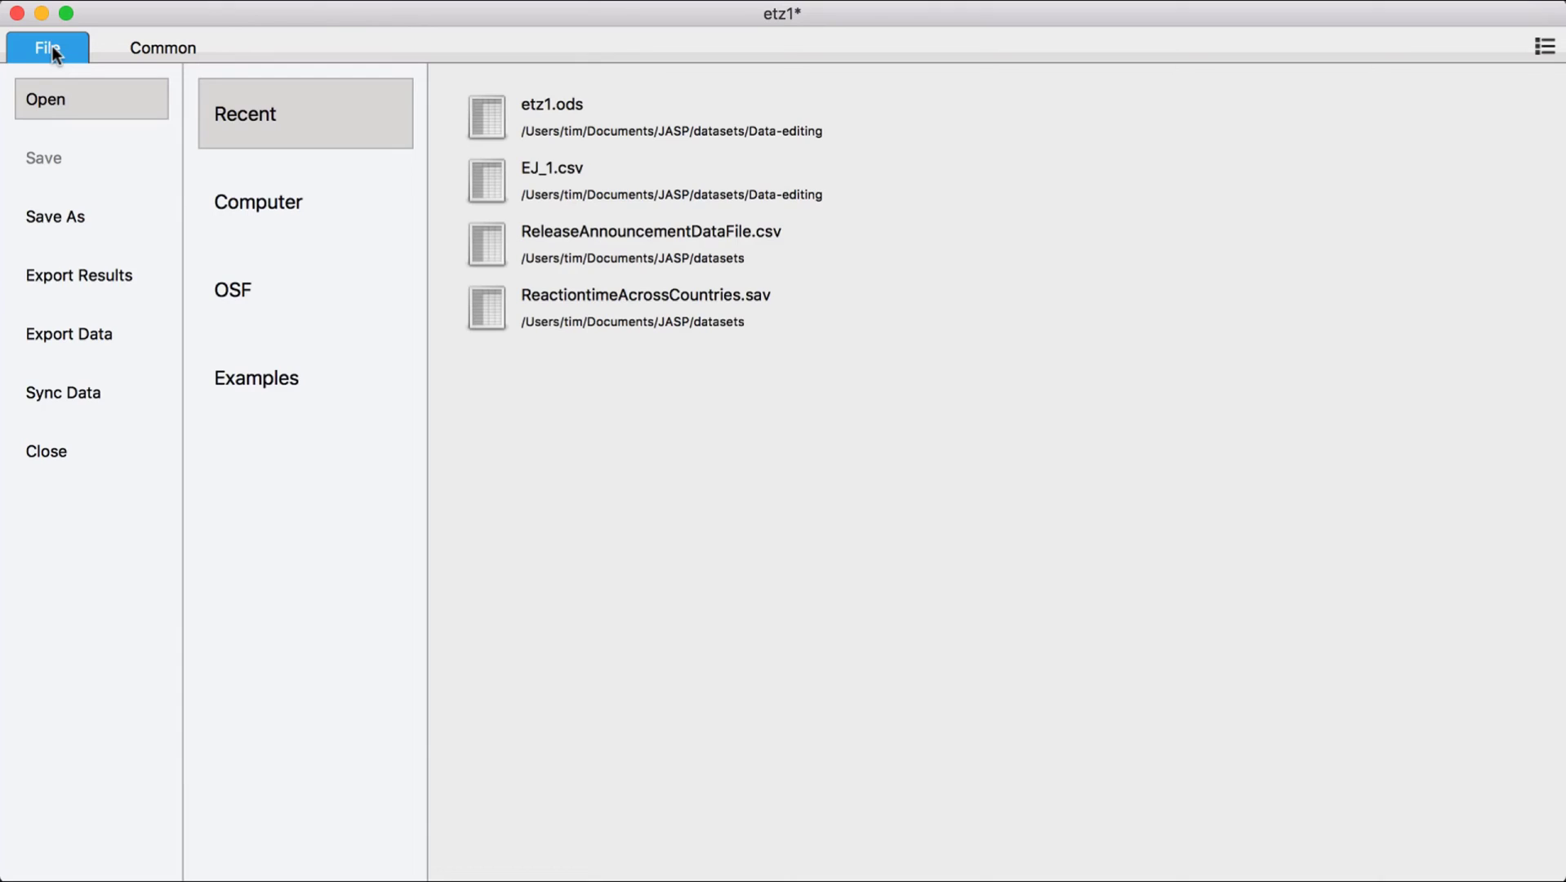
left_click(98, 401)
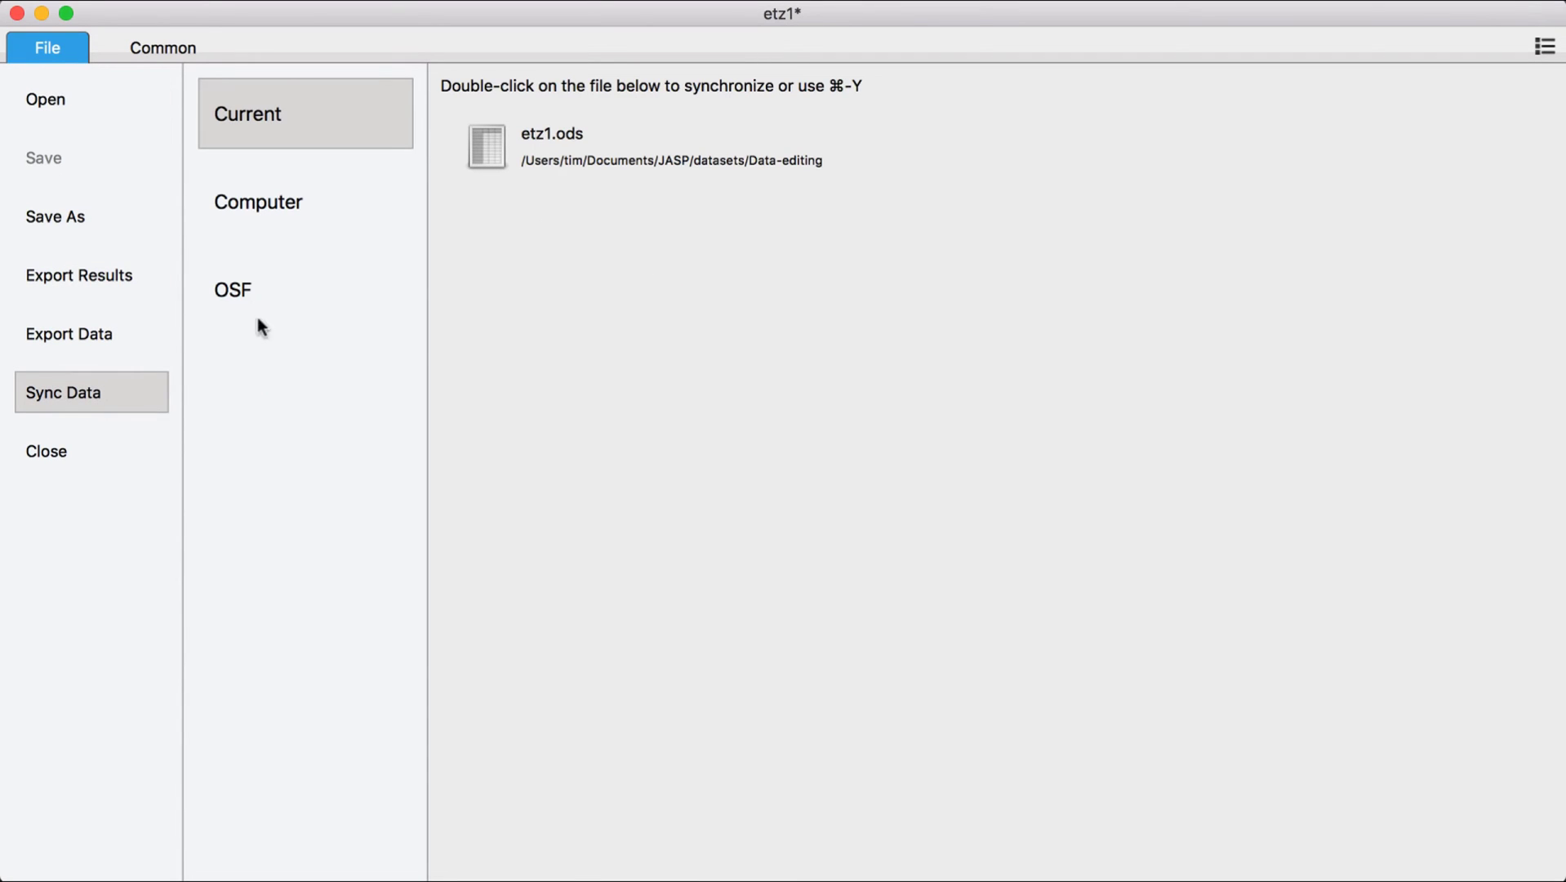
left_click(265, 179)
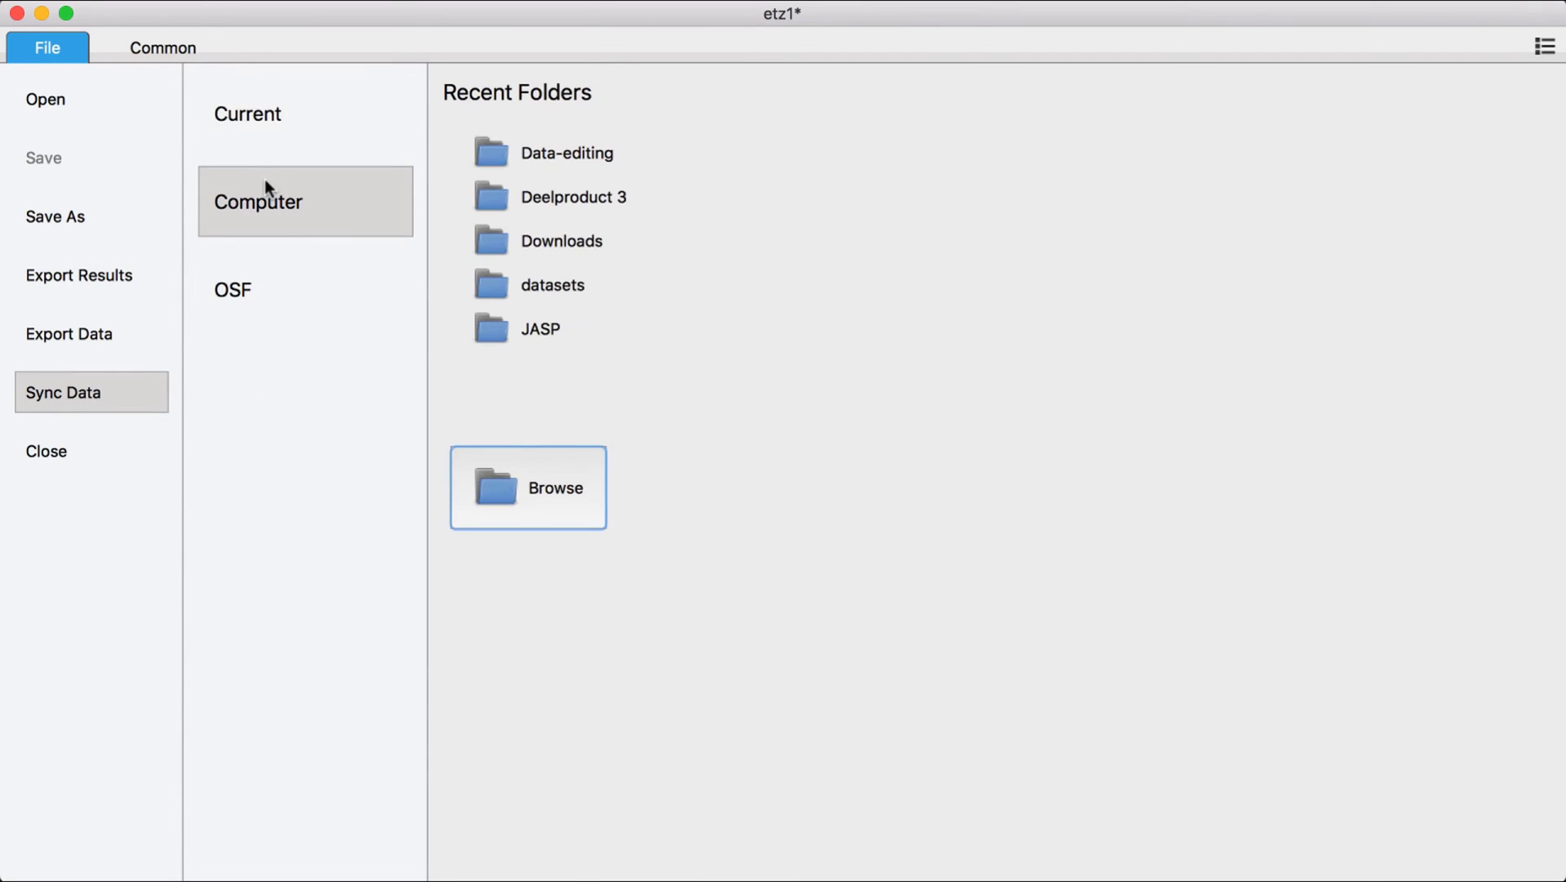
left_click(613, 159)
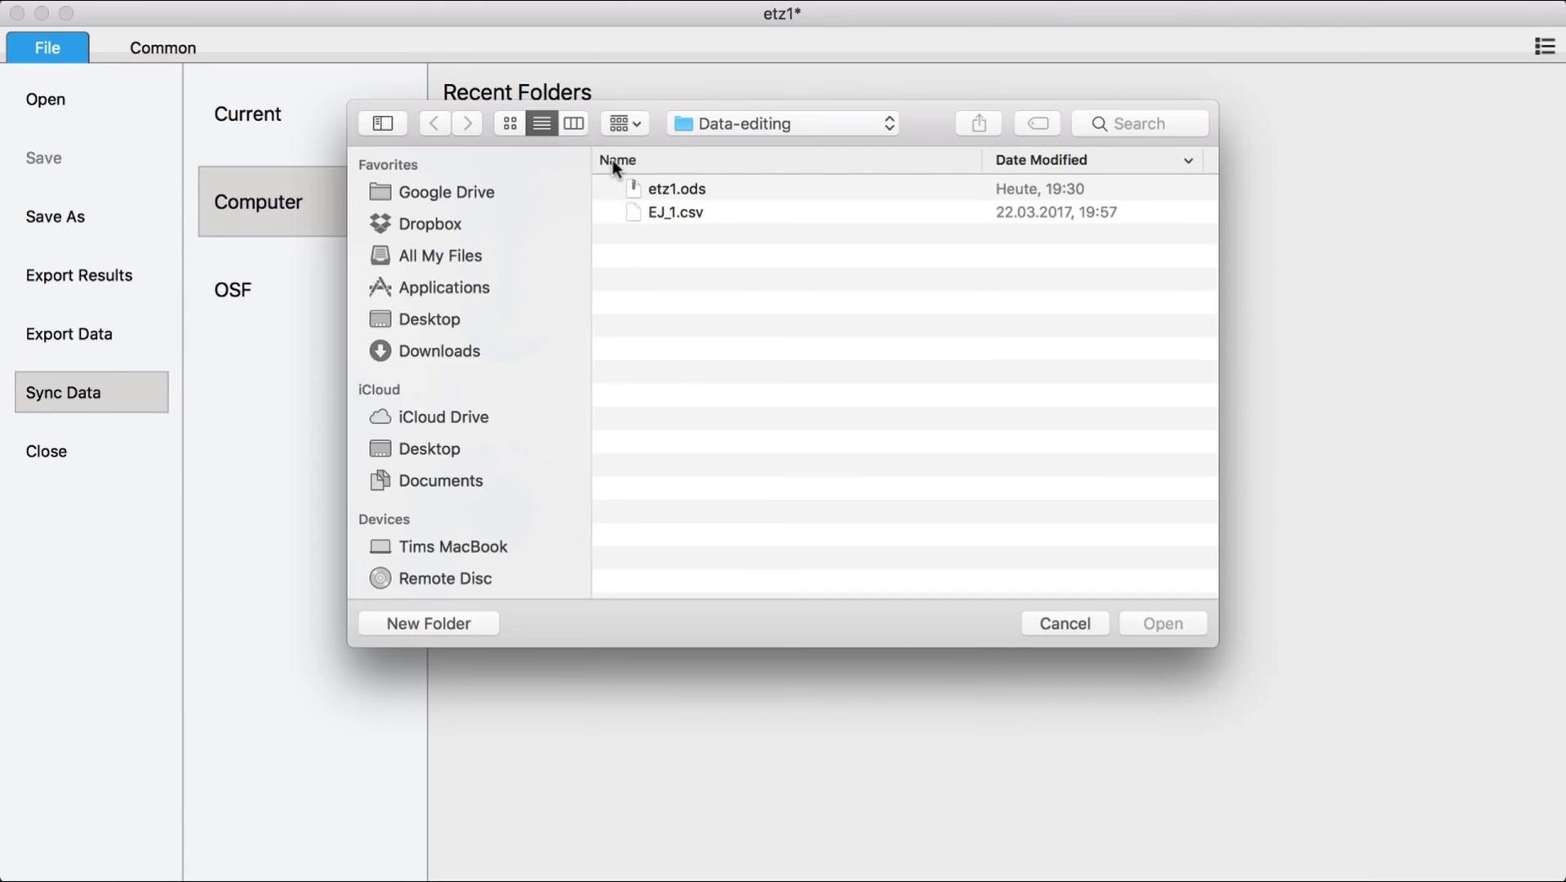
double_click(674, 215)
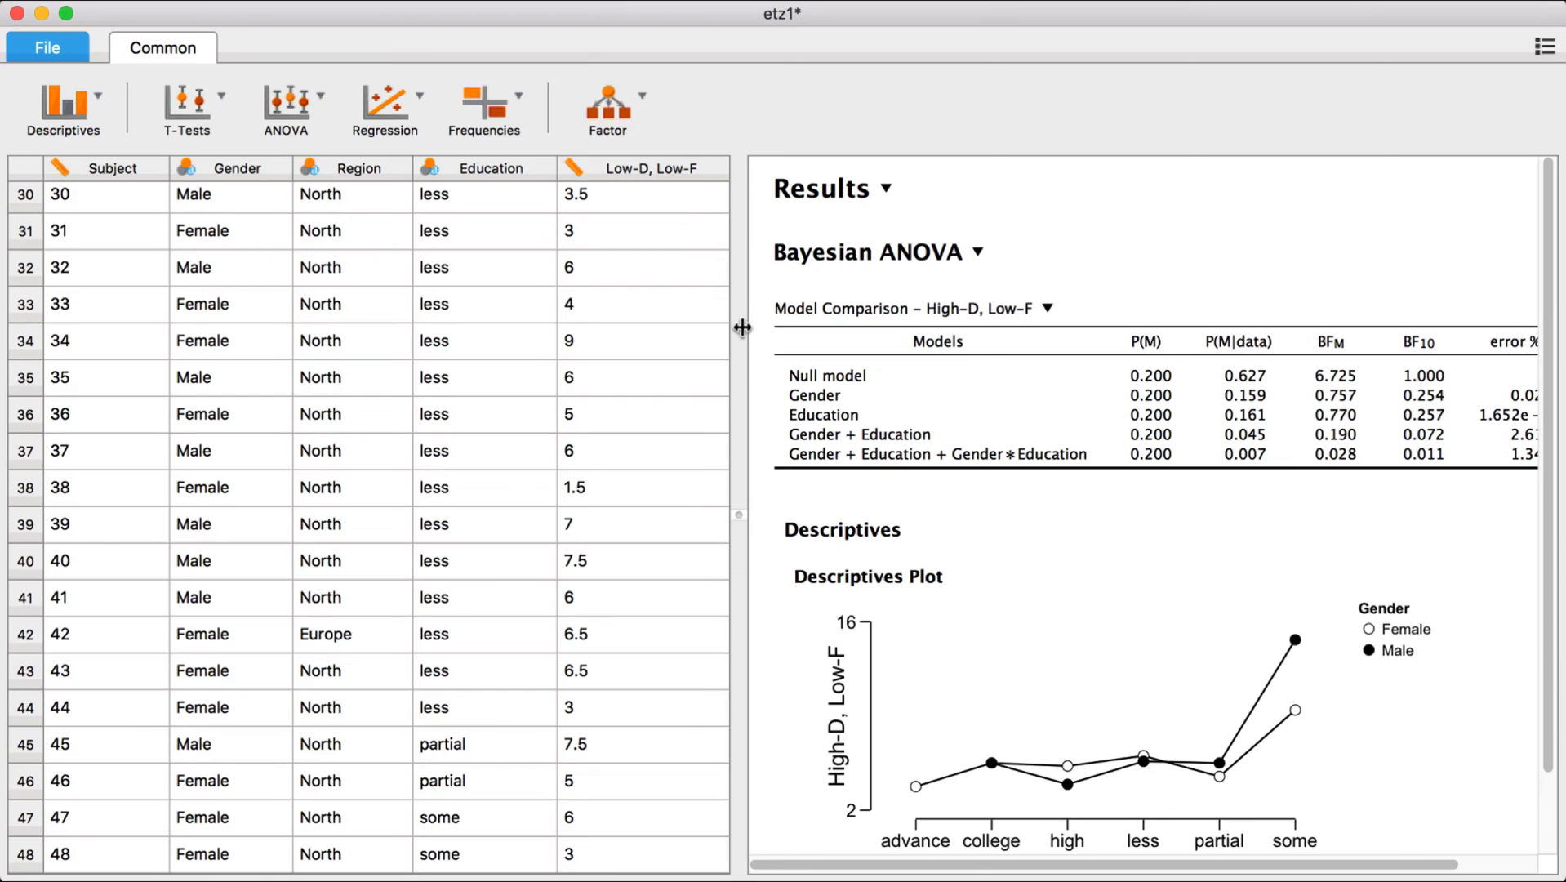
scroll(764, 366, "down", 3)
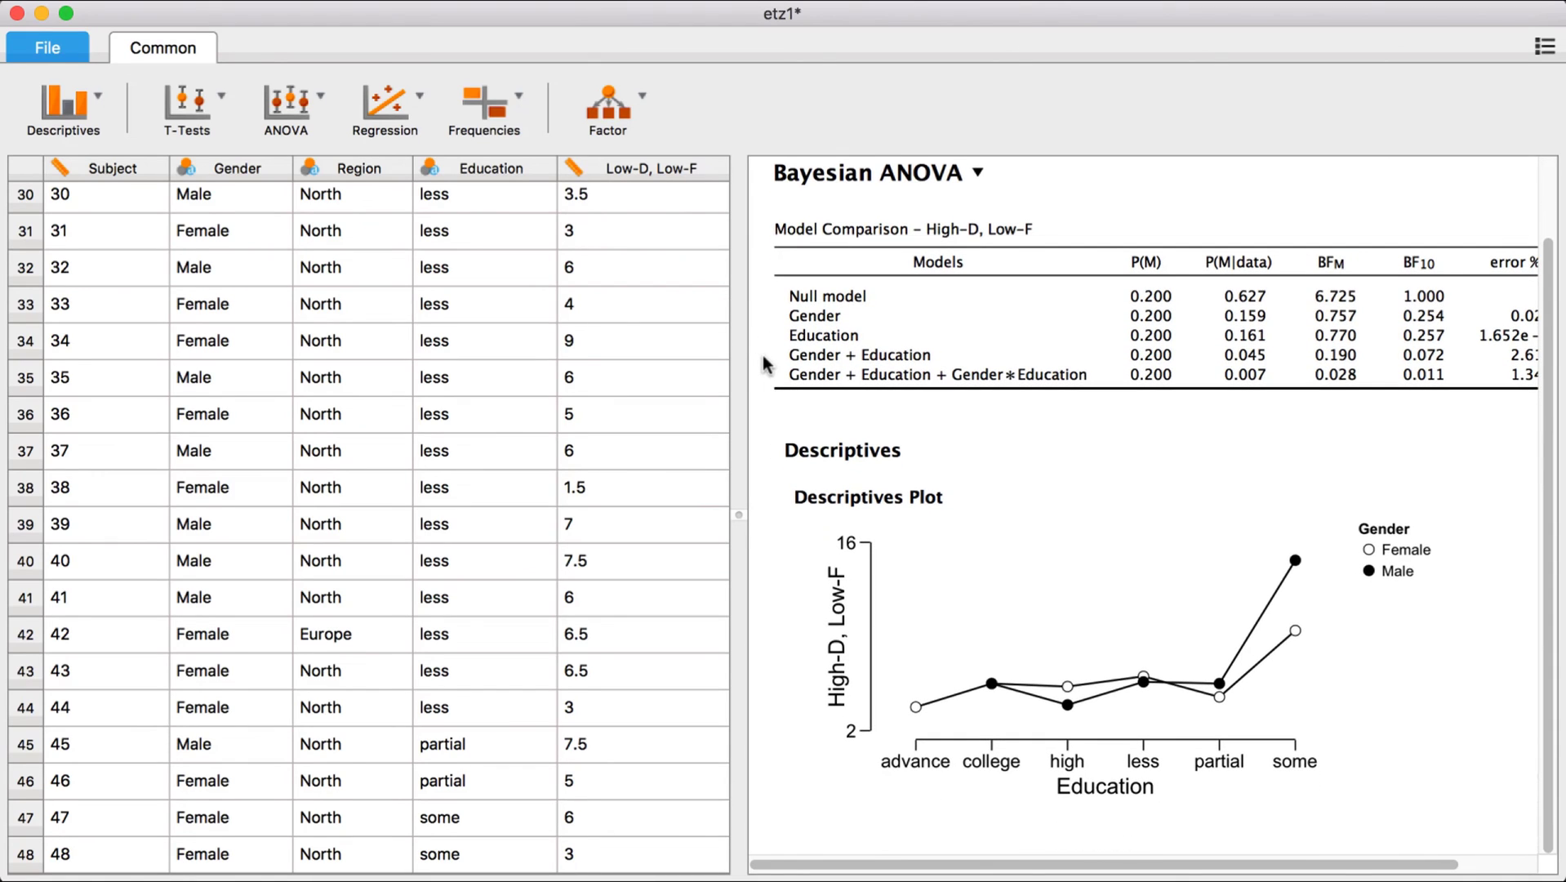
scroll(607, 369, "right", 10)
scroll(608, 369, "up", 1)
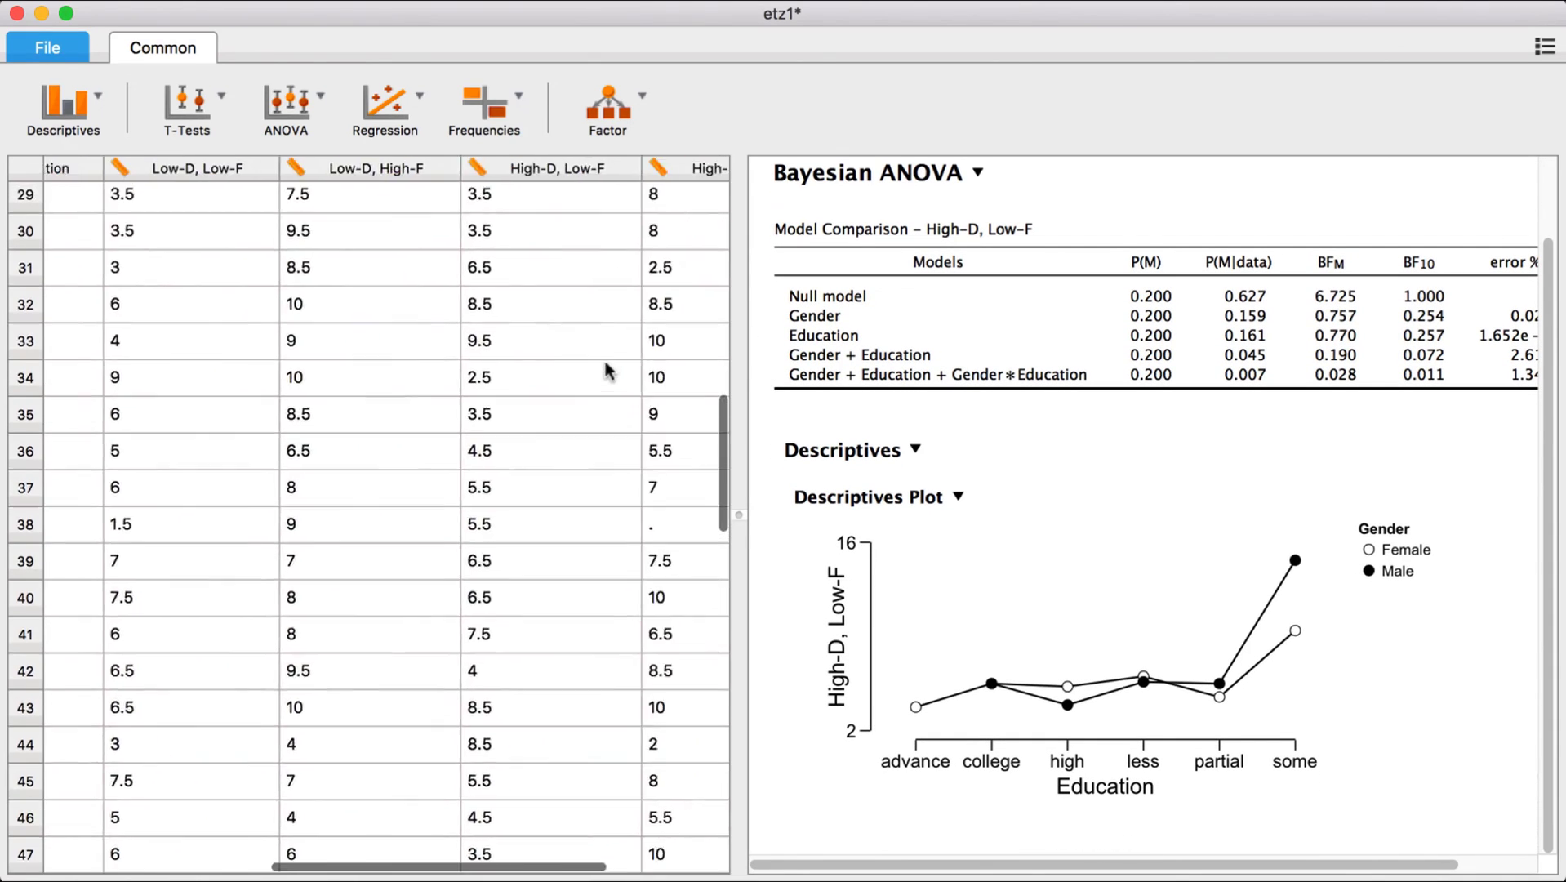